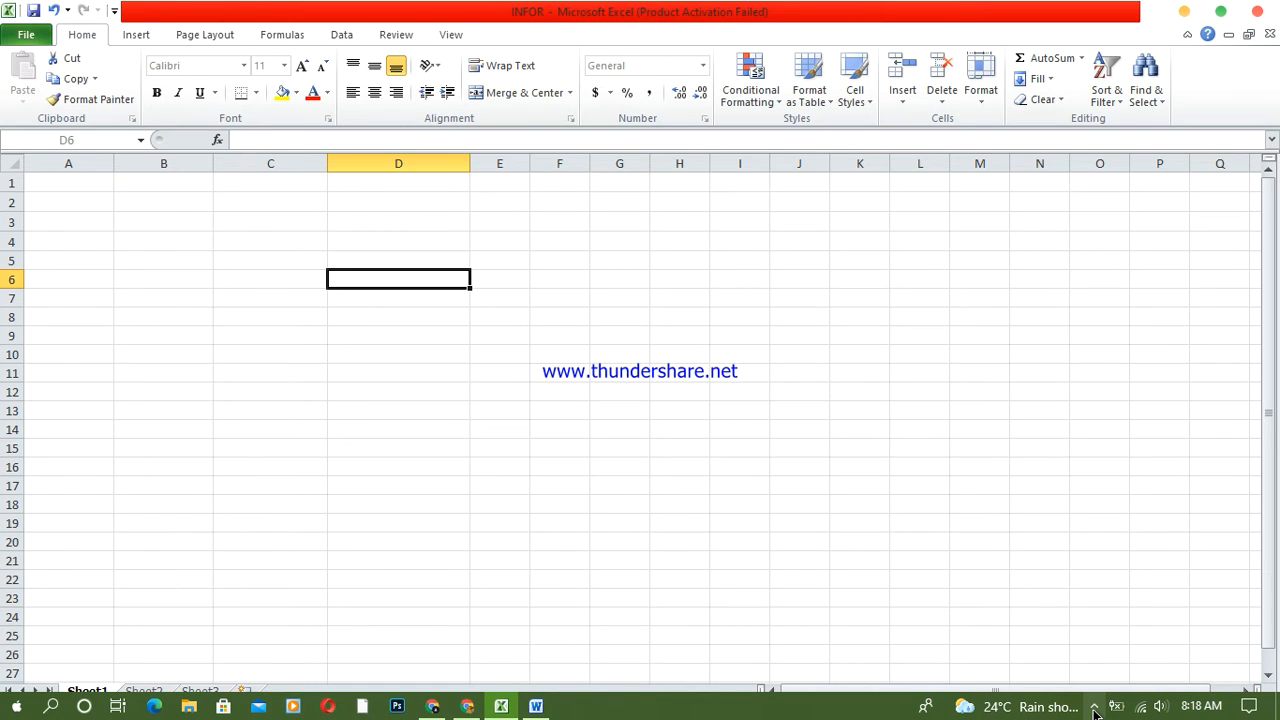
# - Enter the headings NAME, STATUS, SCHOOL and PROGRAMME across cells A1 to D1
pyautogui.moveTo(530, 710)
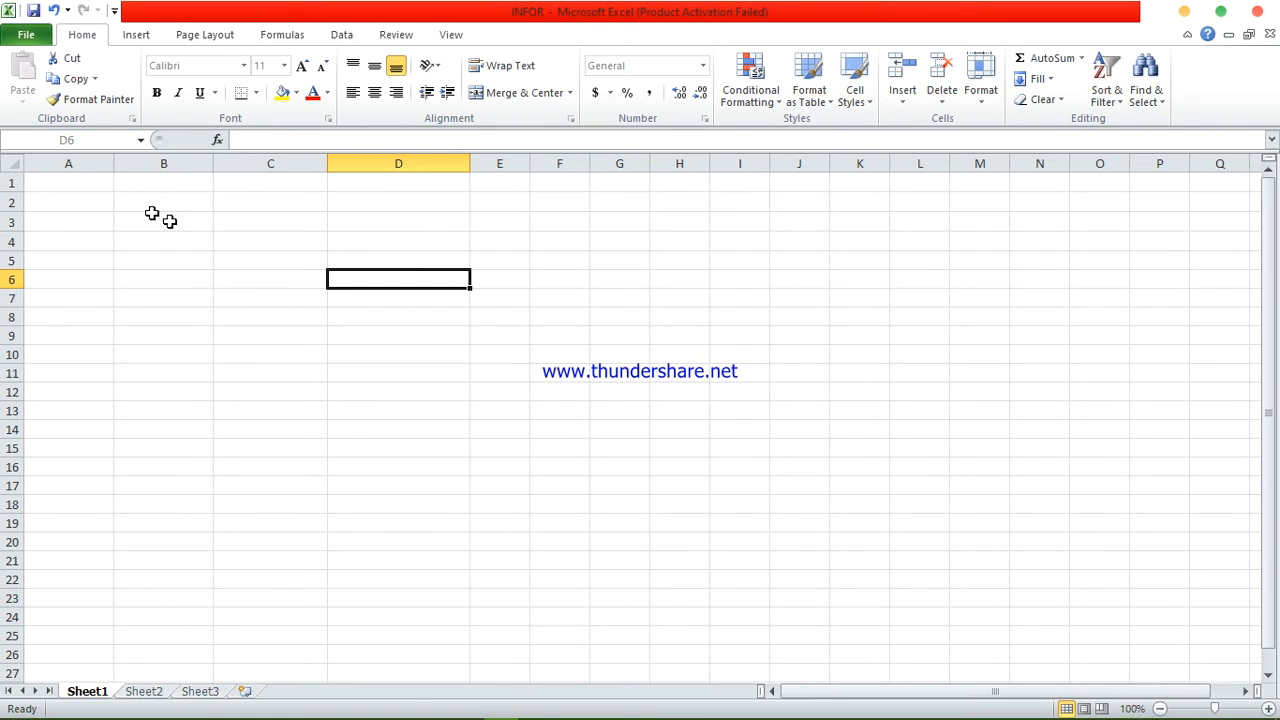
pyautogui.click(94, 184)
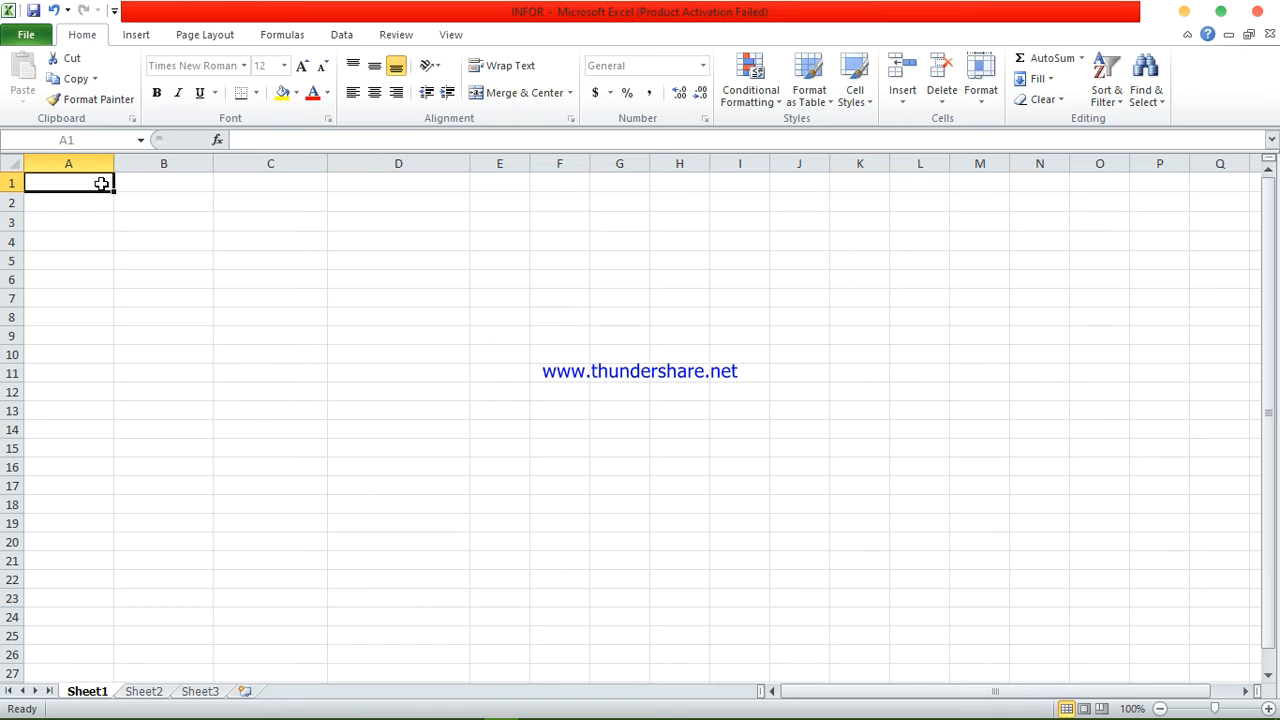
pyautogui.write('nam')
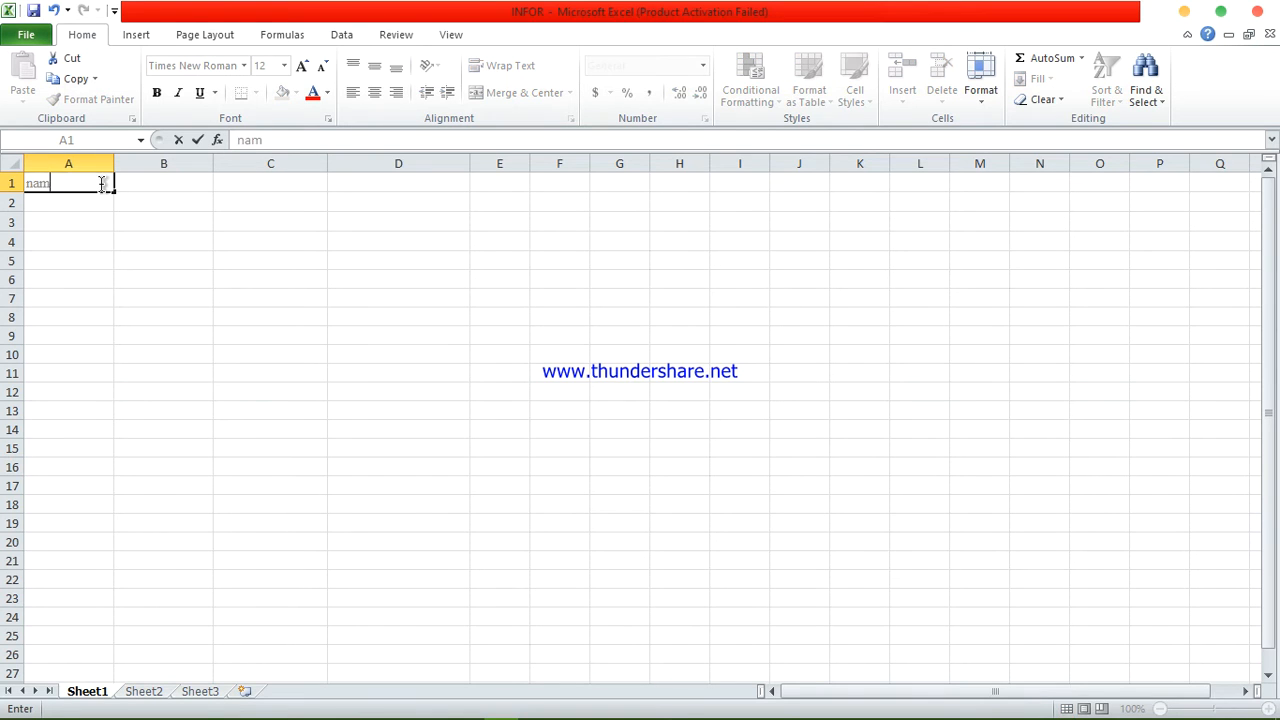
pyautogui.press('BackSpace')
pyautogui.press('BackSpace')
pyautogui.press('BackSpace')
pyautogui.write('NAME')
pyautogui.press('Tab')
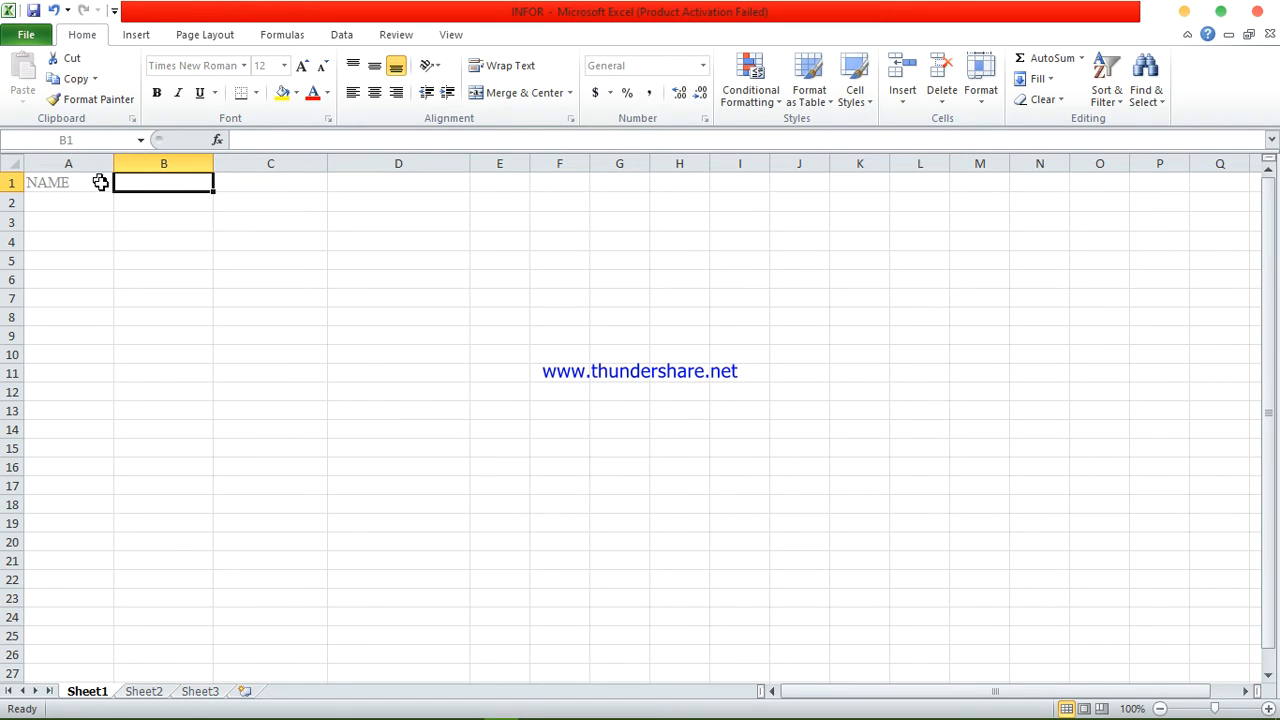
pyautogui.write('STATUS')
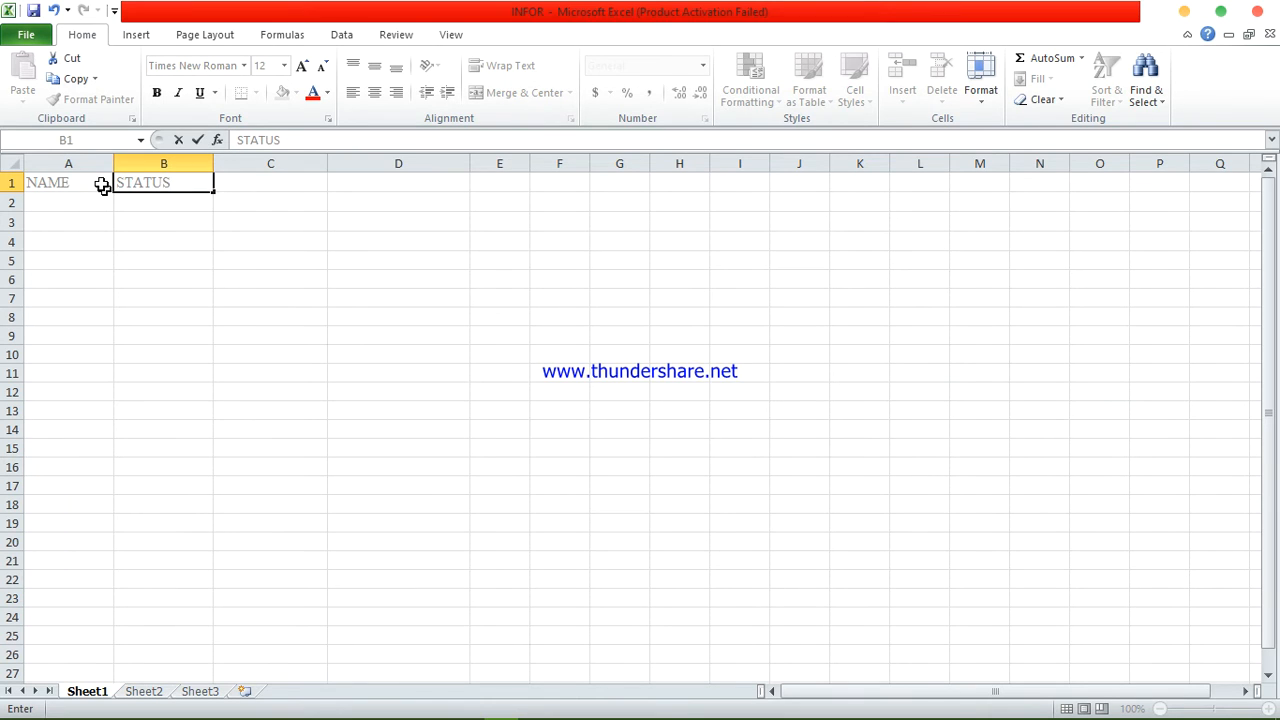
pyautogui.press('Tab')
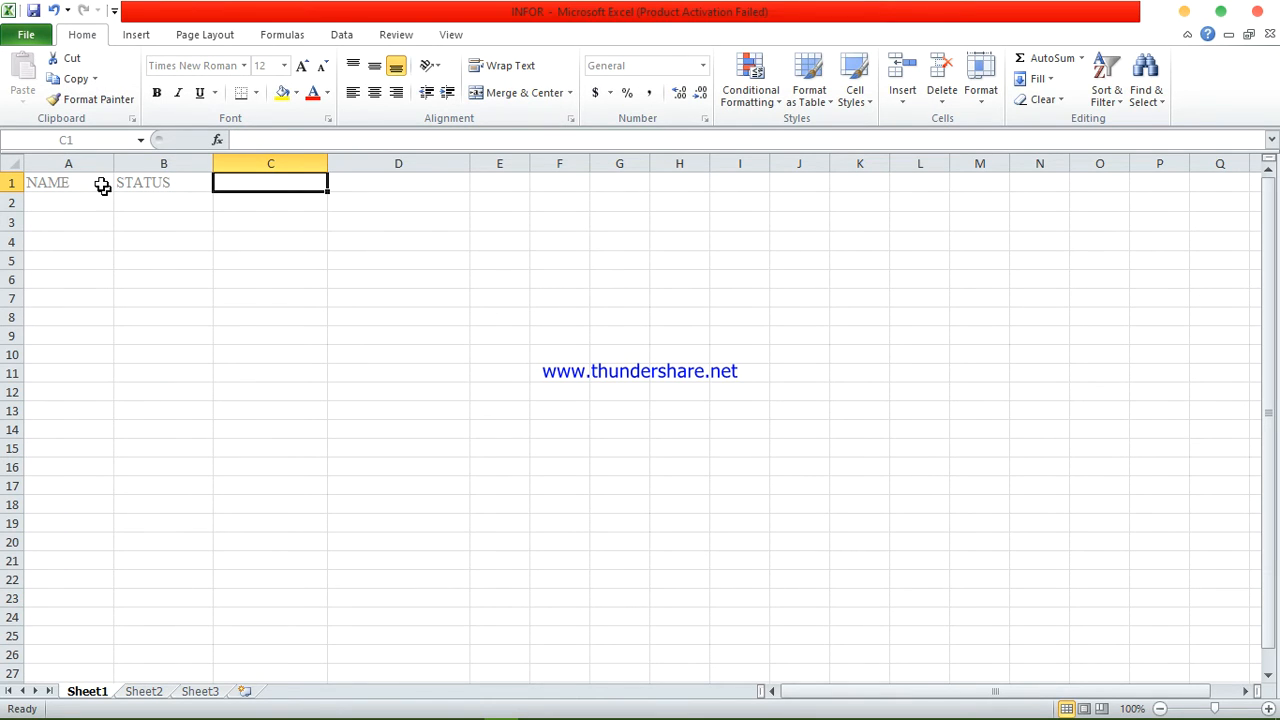
pyautogui.write('SCHOOL')
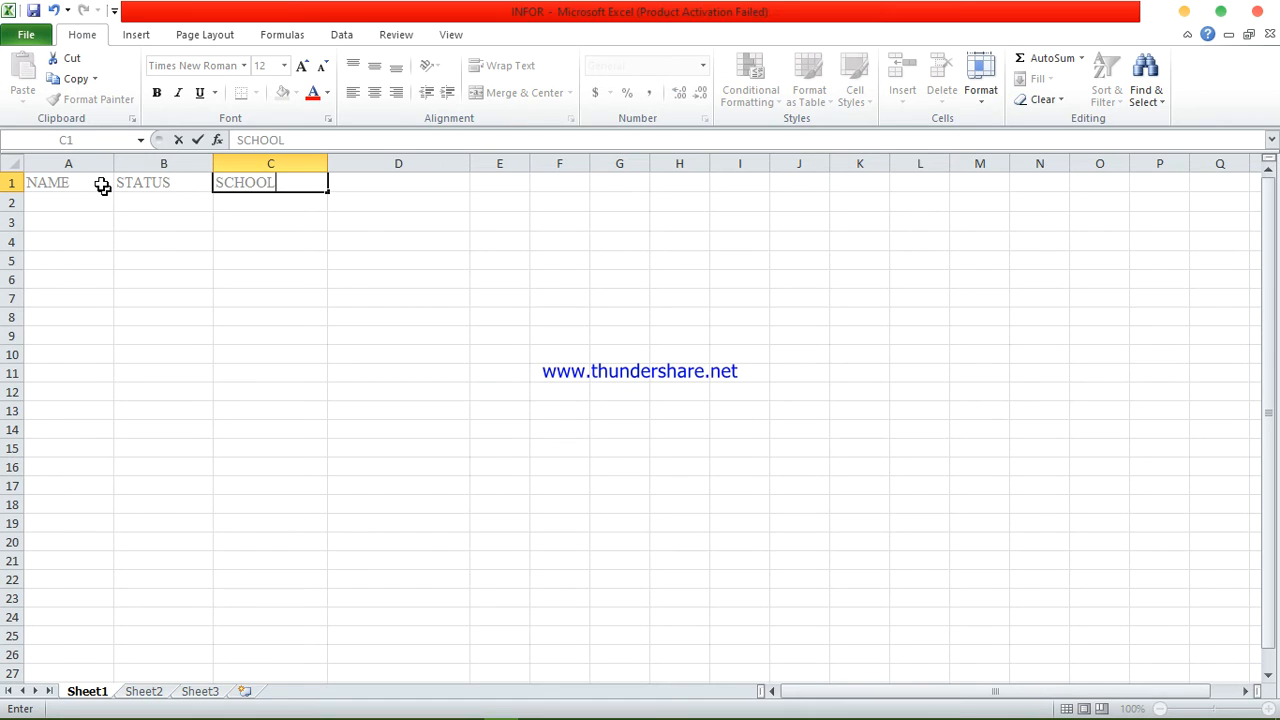
pyautogui.press('Tab')
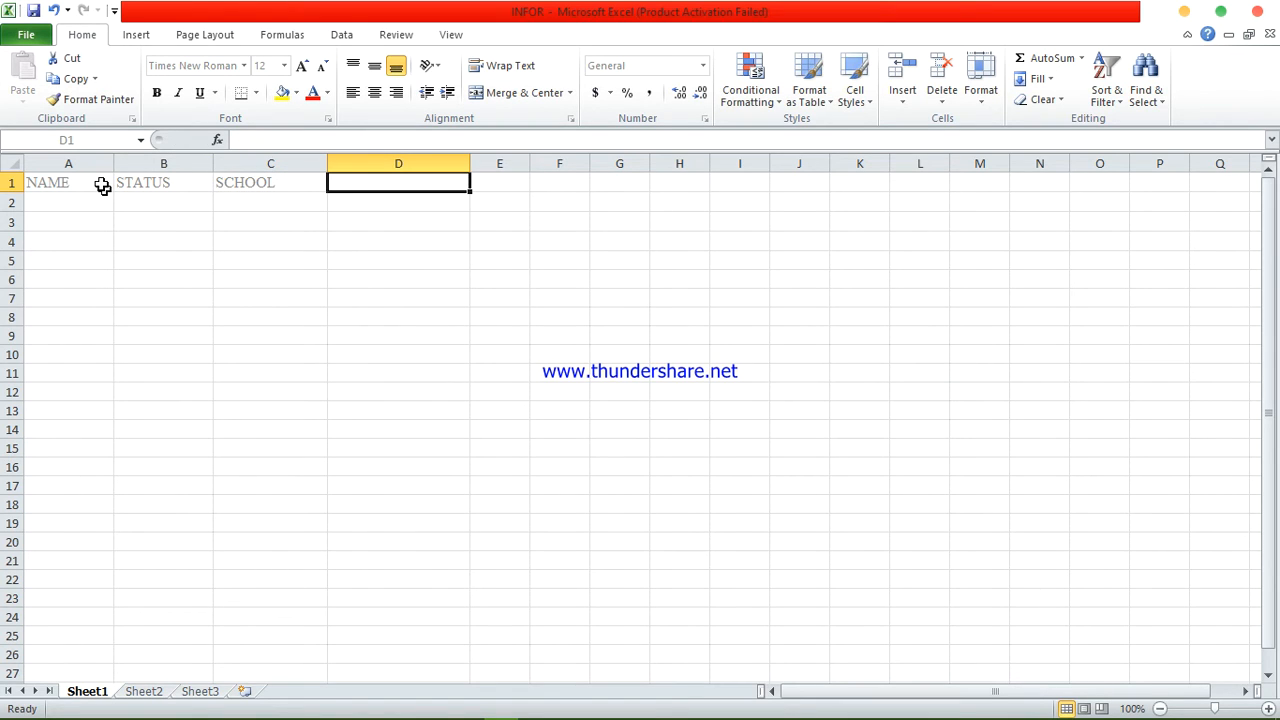
pyautogui.write('PRO')
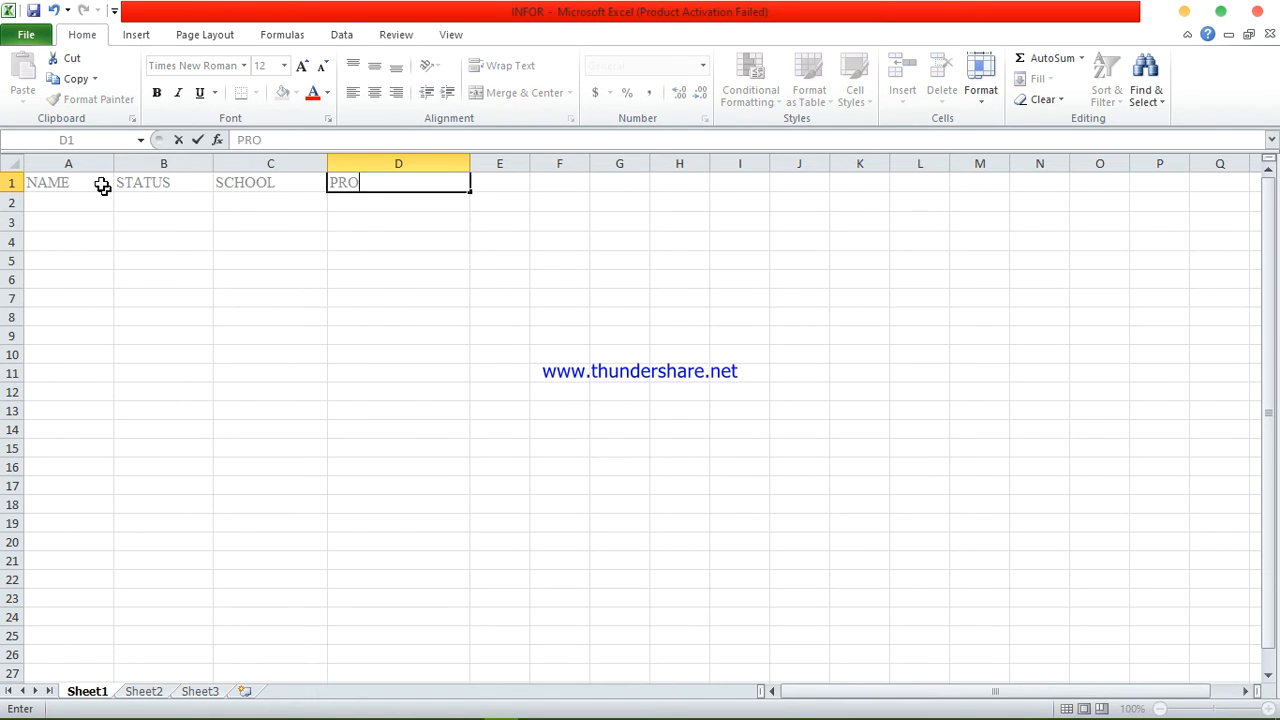
pyautogui.write('GRAMME')
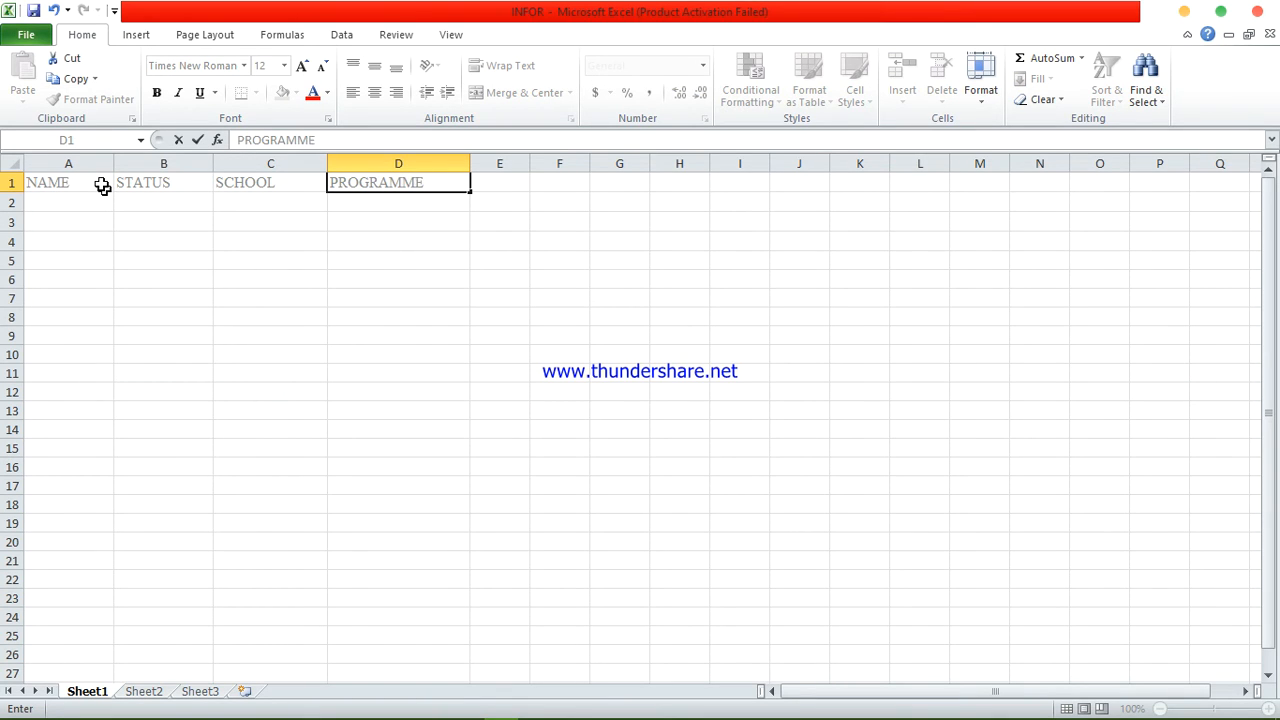
pyautogui.click(190, 191)
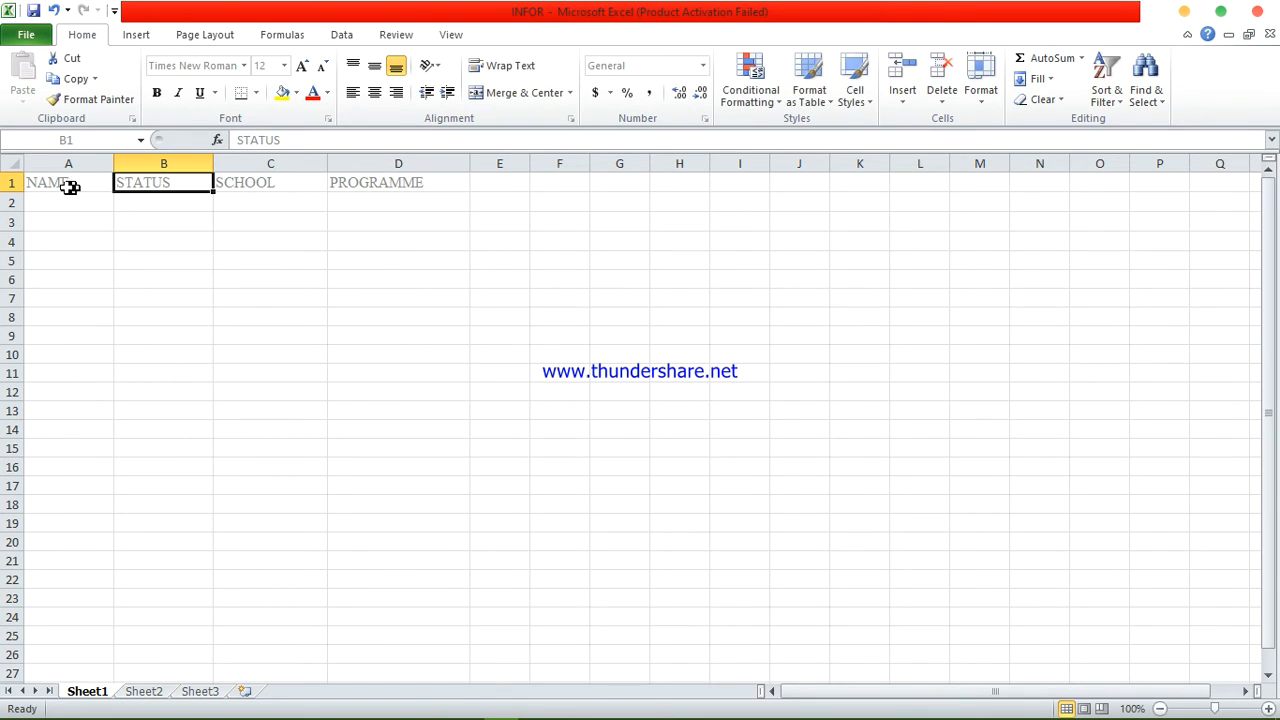
# - Turn range A1:D4 into a table using row 1 as headers, then select A2
pyautogui.moveTo(49, 187); pyautogui.dragTo(83, 238)
pyautogui.click(446, 181)
pyautogui.click(136, 38)
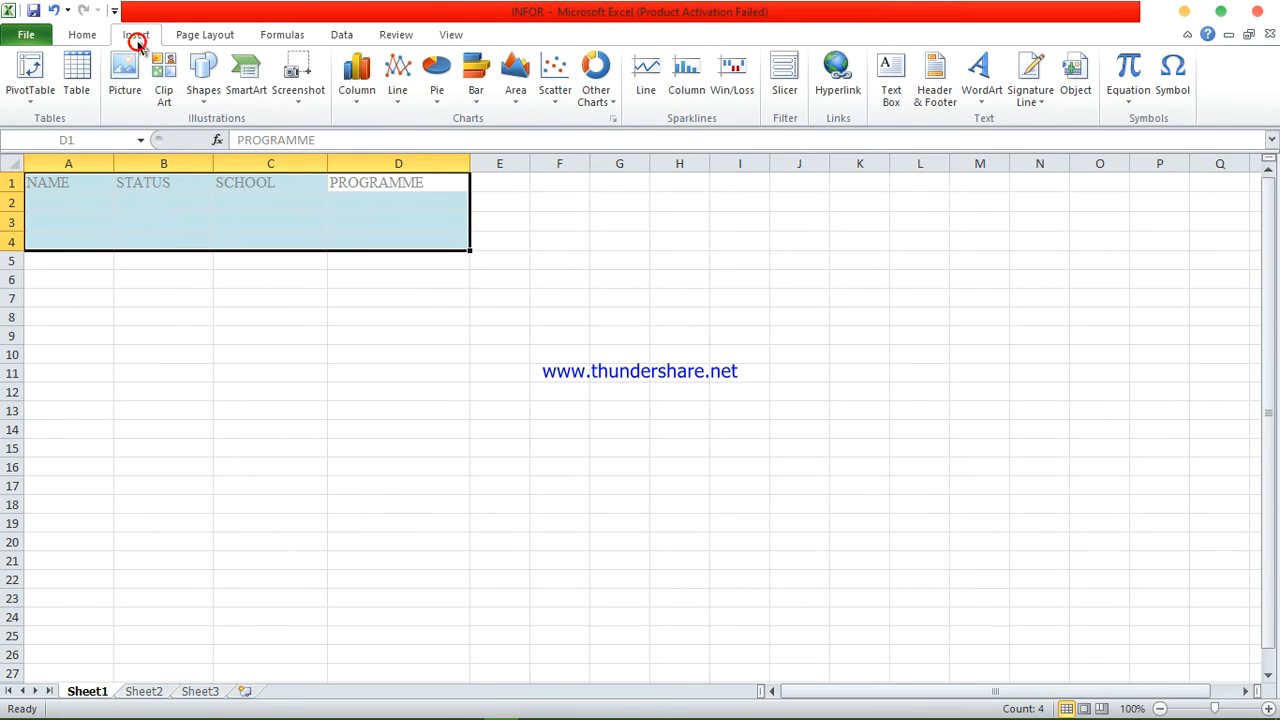
pyautogui.click(77, 80)
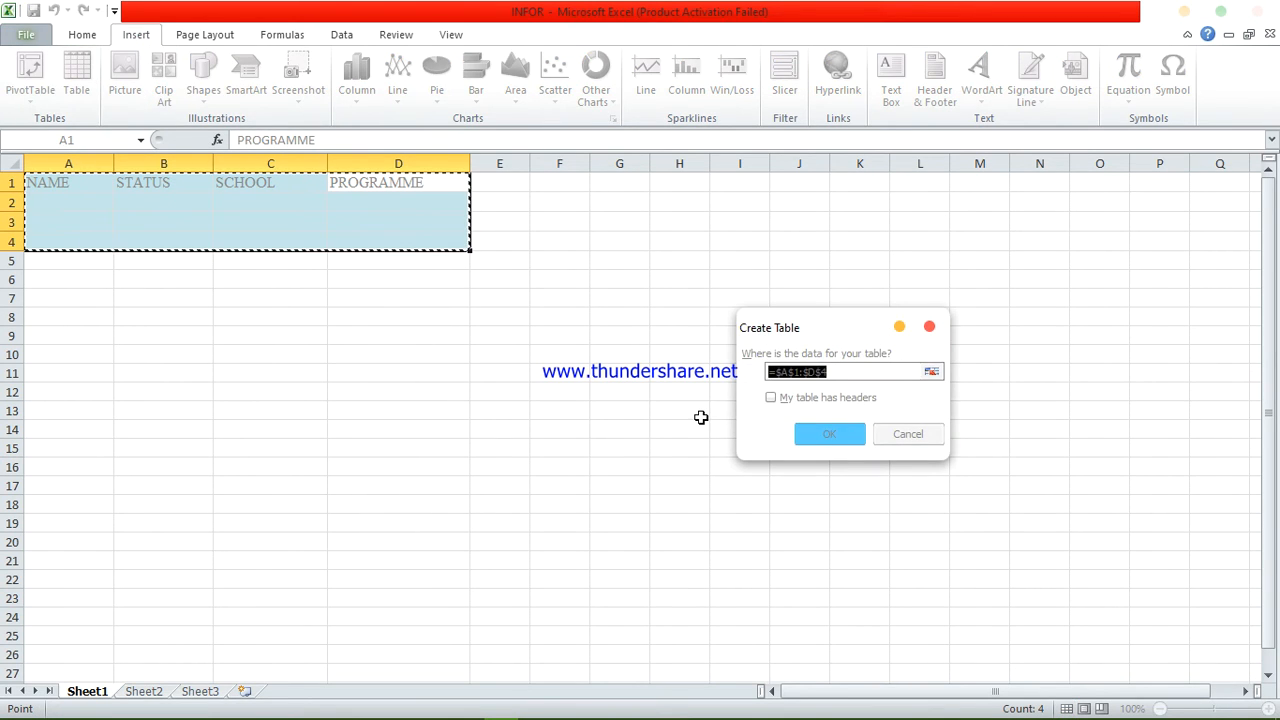
pyautogui.click(771, 398)
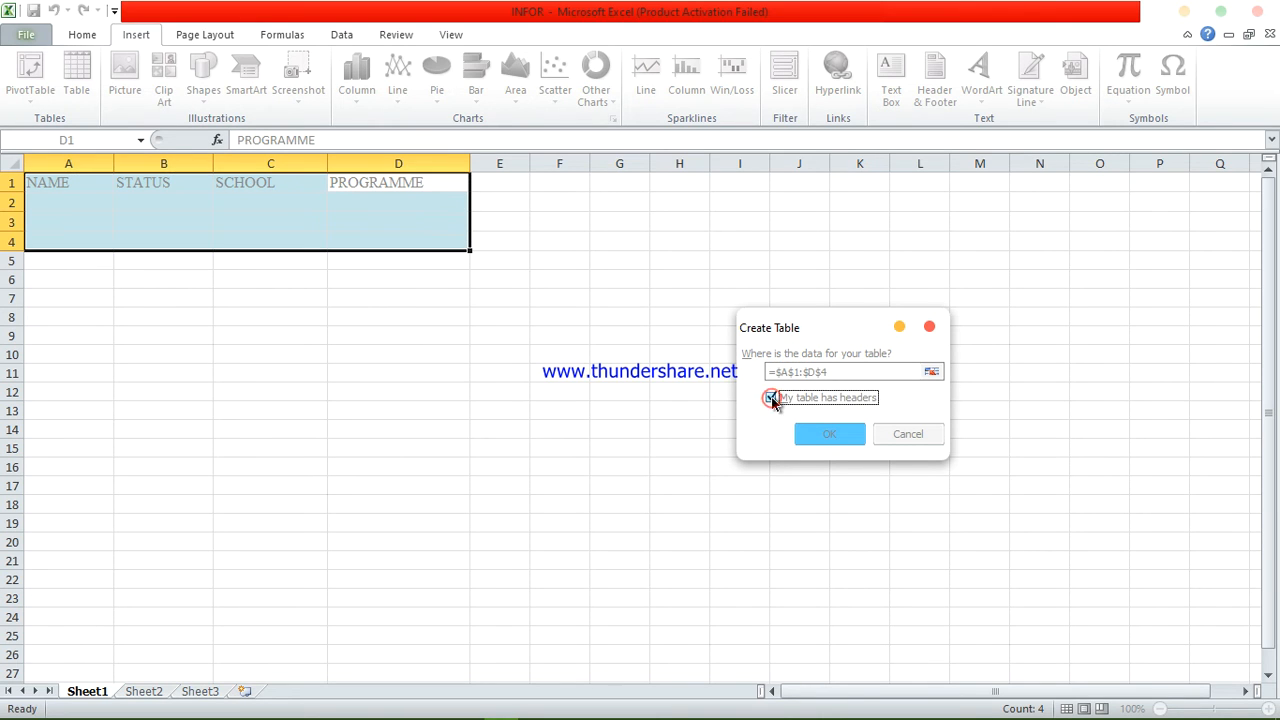
pyautogui.click(838, 440)
pyautogui.click(449, 274)
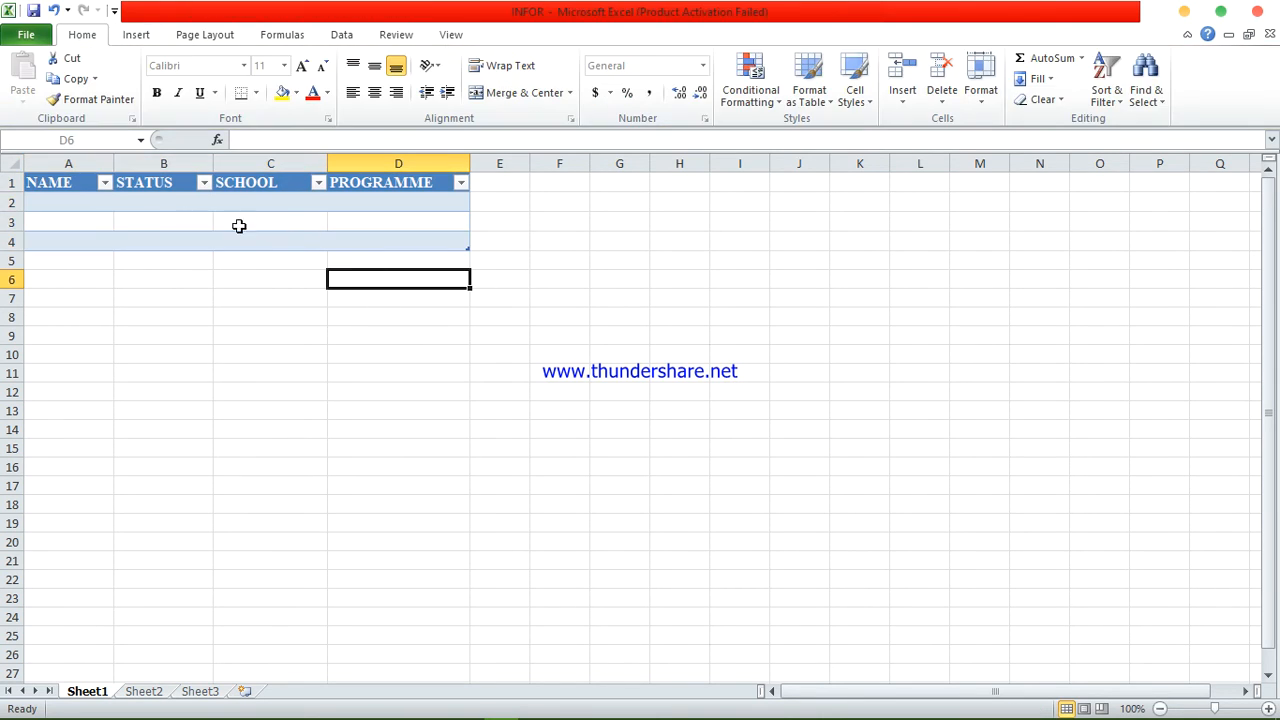
pyautogui.click(100, 210)
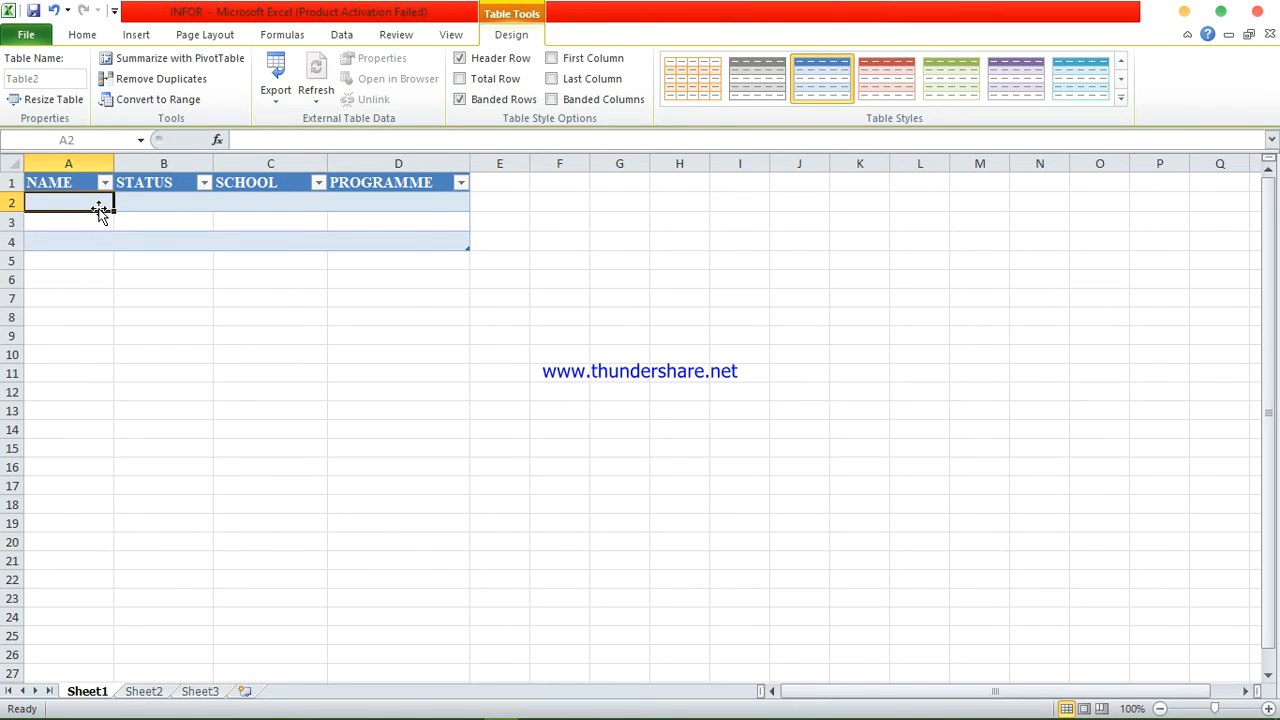
# - Fill row 2 with a student's name, PT, HEALTH and NURSING
pyautogui.write('BRAIN ABANDA')
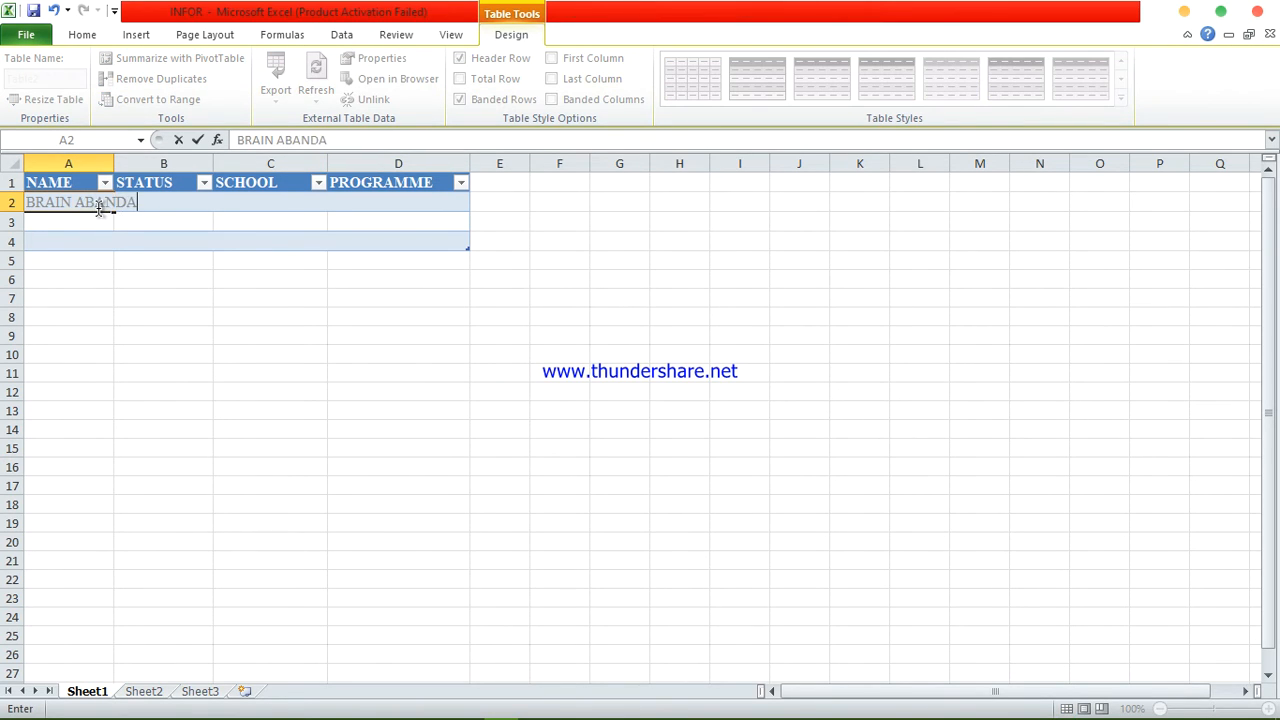
pyautogui.press('Tab')
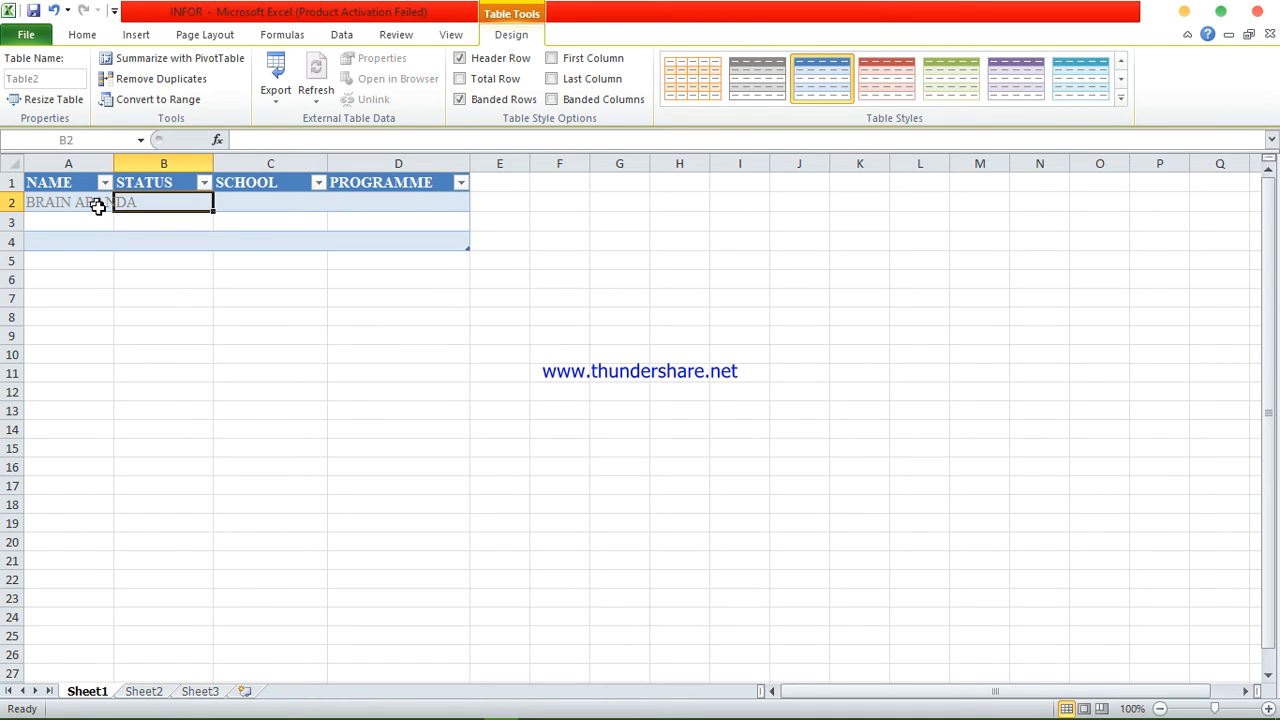
pyautogui.write('PT')
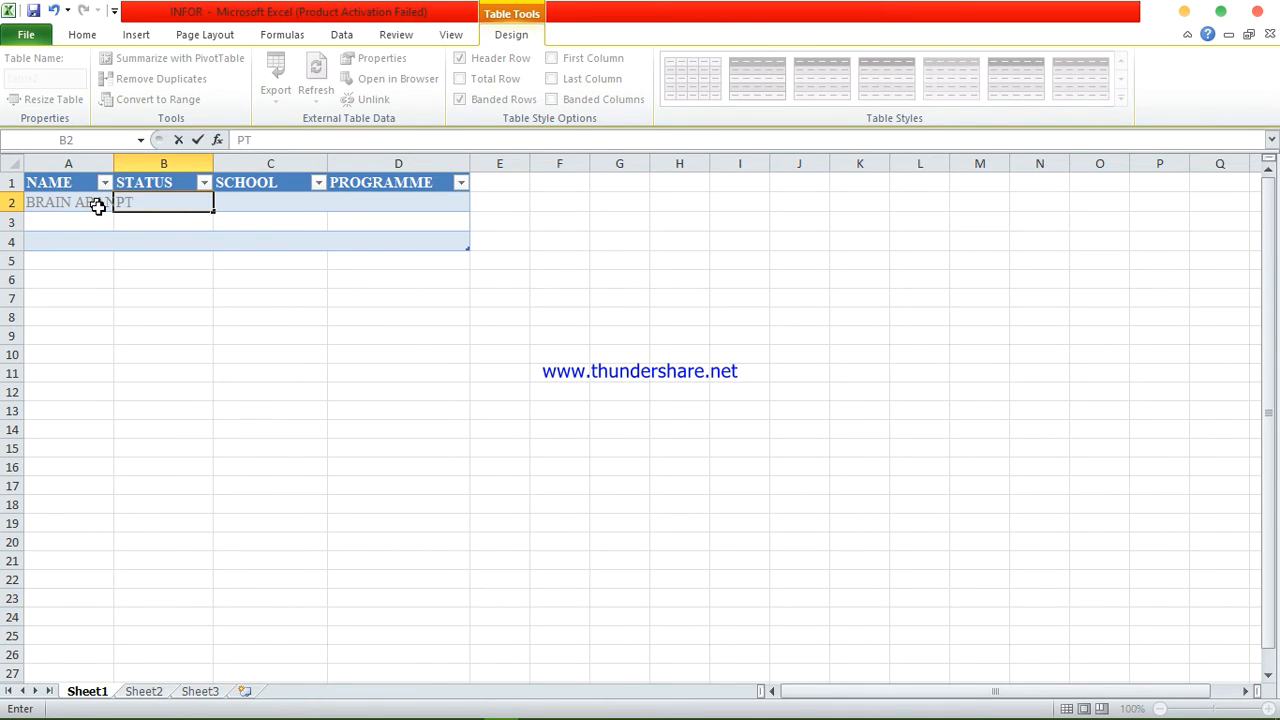
pyautogui.press('Tab')
pyautogui.write('HEALTH')
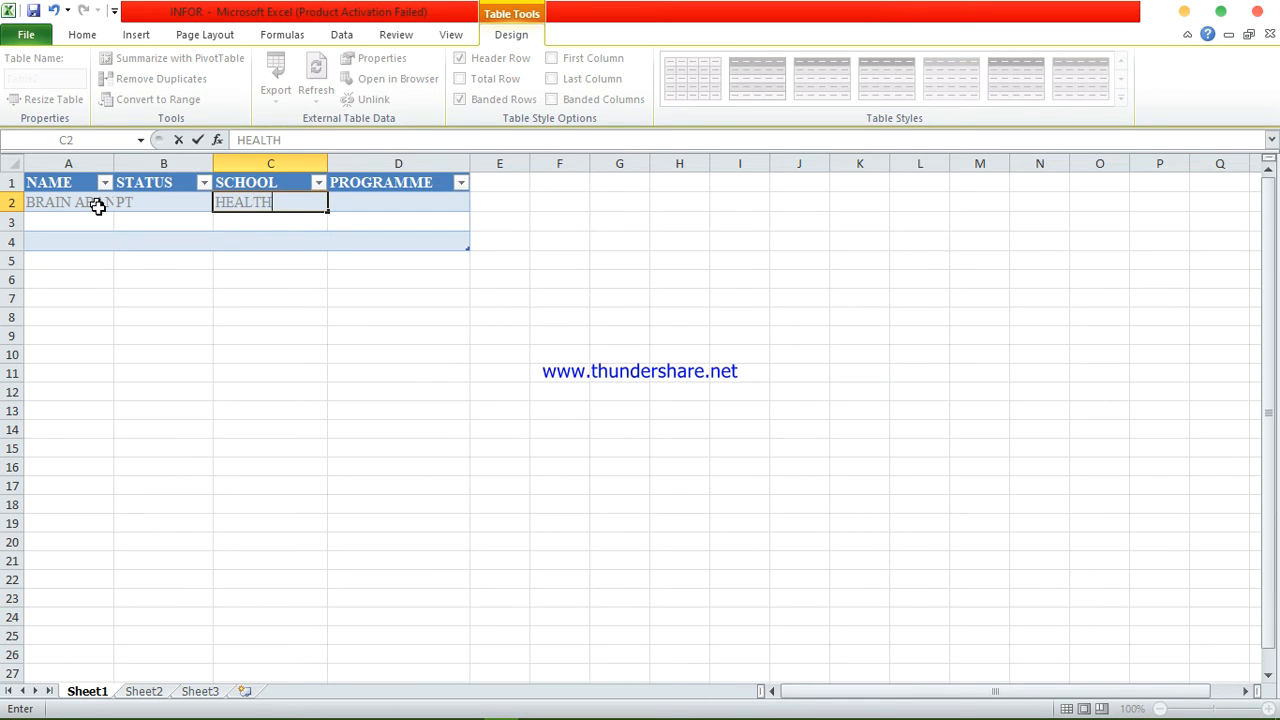
pyautogui.press('Tab')
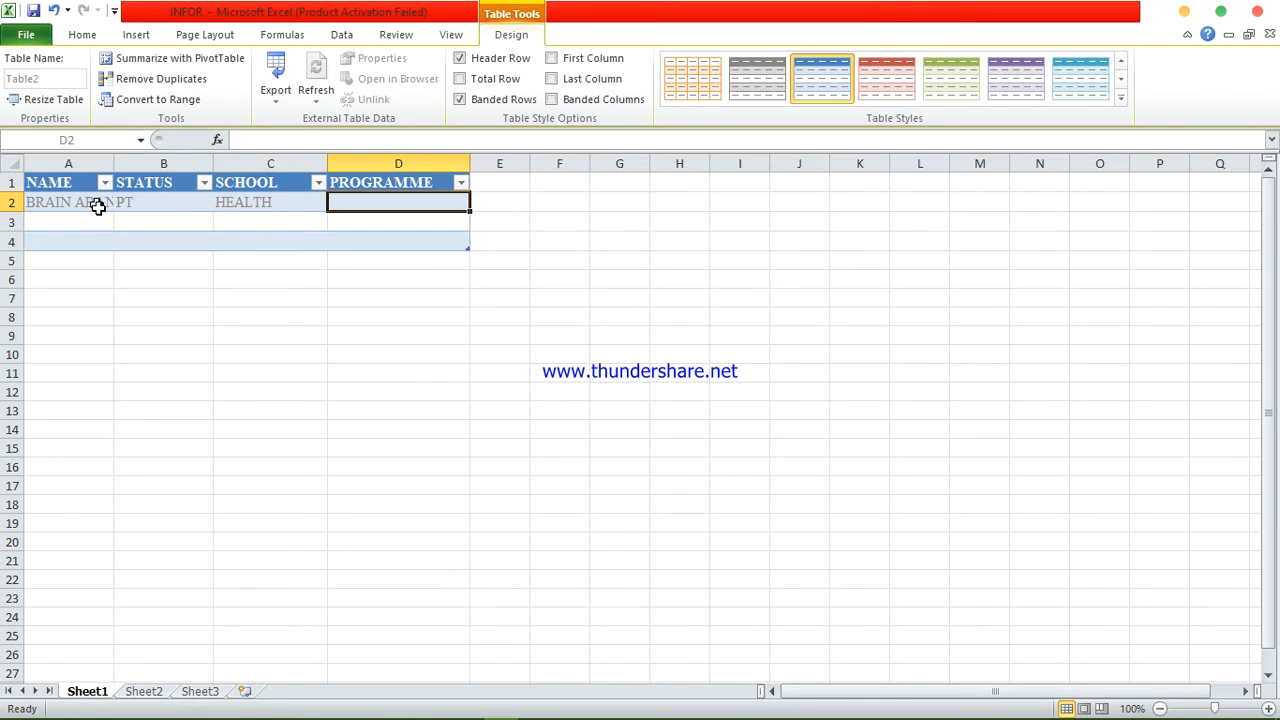
pyautogui.write('NURSING')
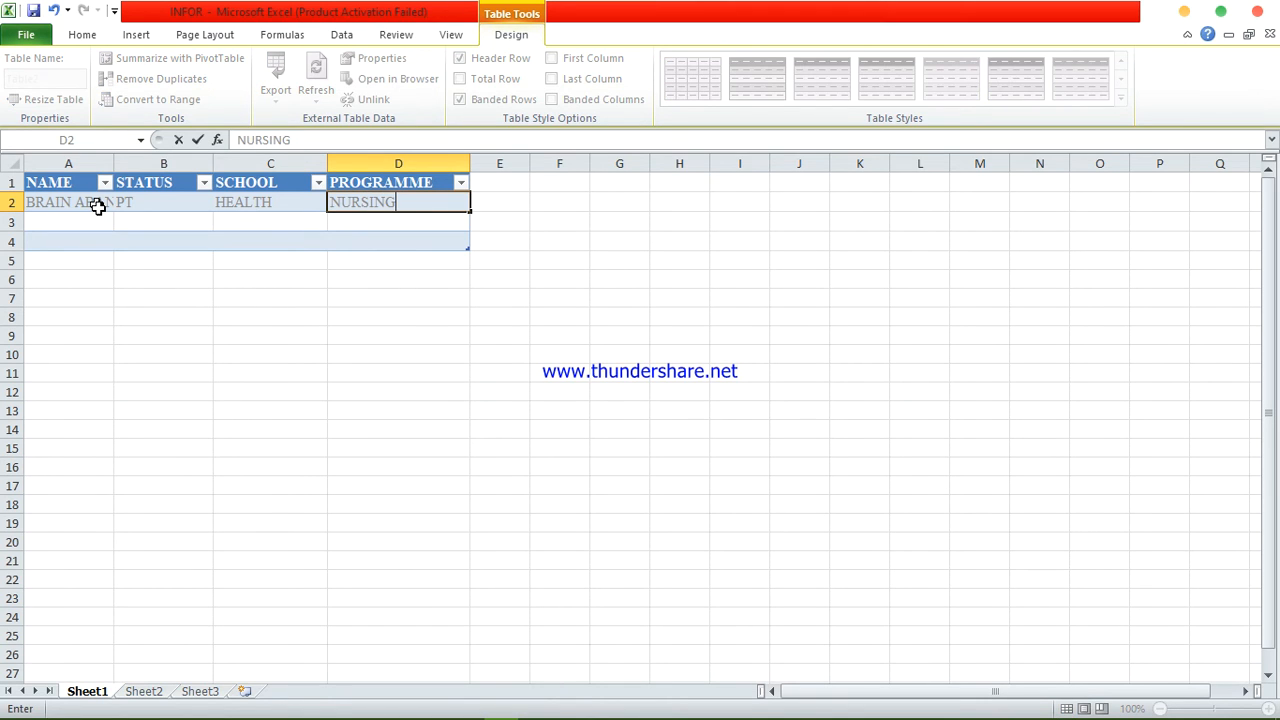
pyautogui.press('Return')
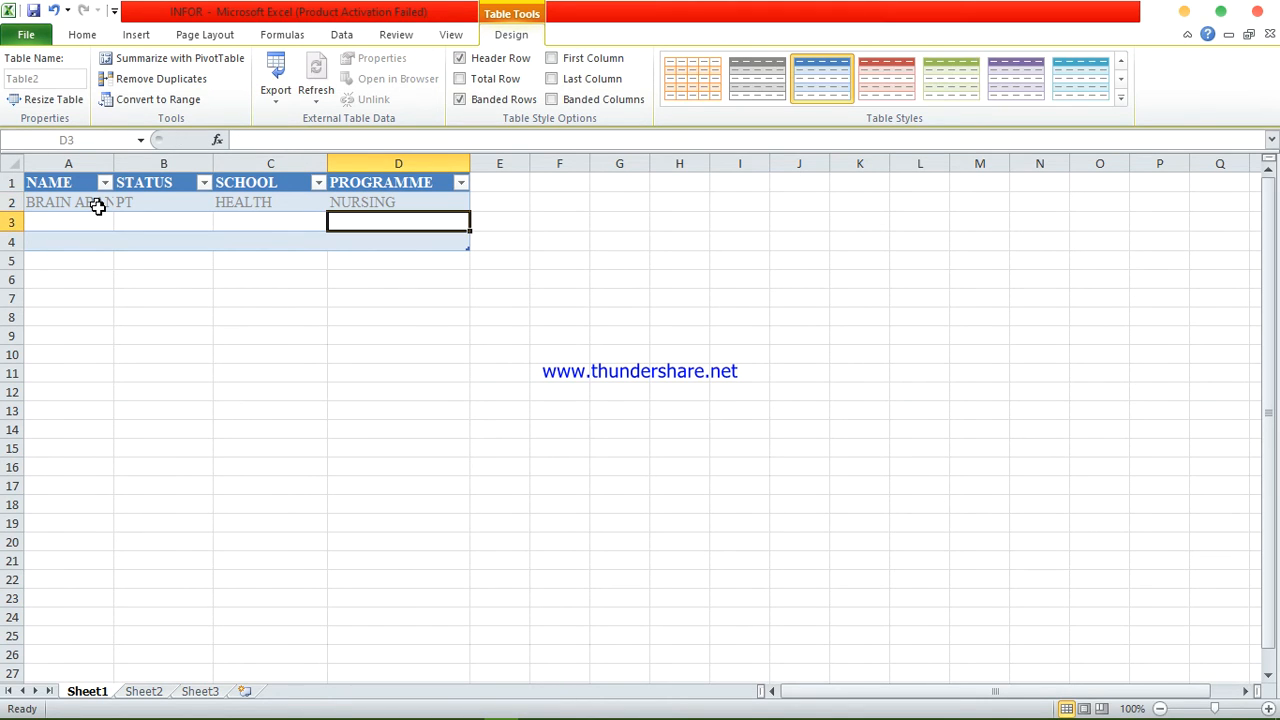
# - Enter SOFTWARE E as programme and ENGINEERING as school in row 3
pyautogui.write('ENG')
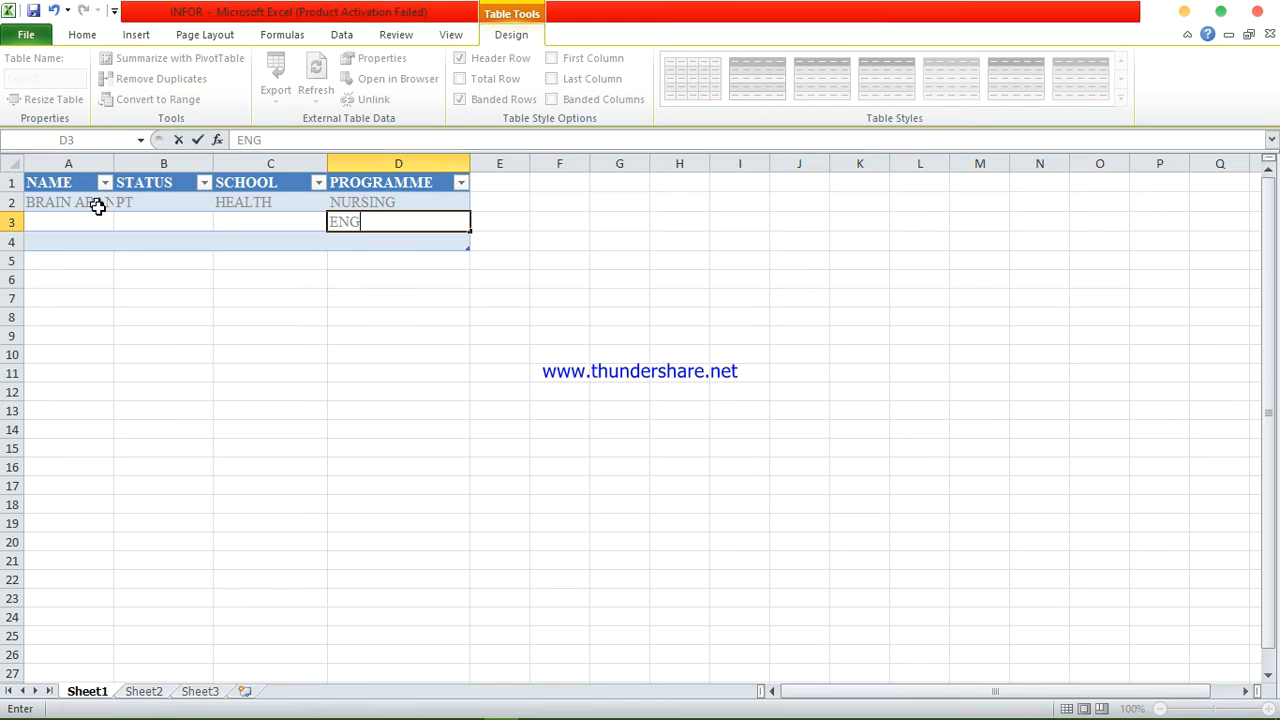
pyautogui.press('BackSpace')
pyautogui.press('BackSpace')
pyautogui.press('BackSpace')
pyautogui.write('SOFTWARE')
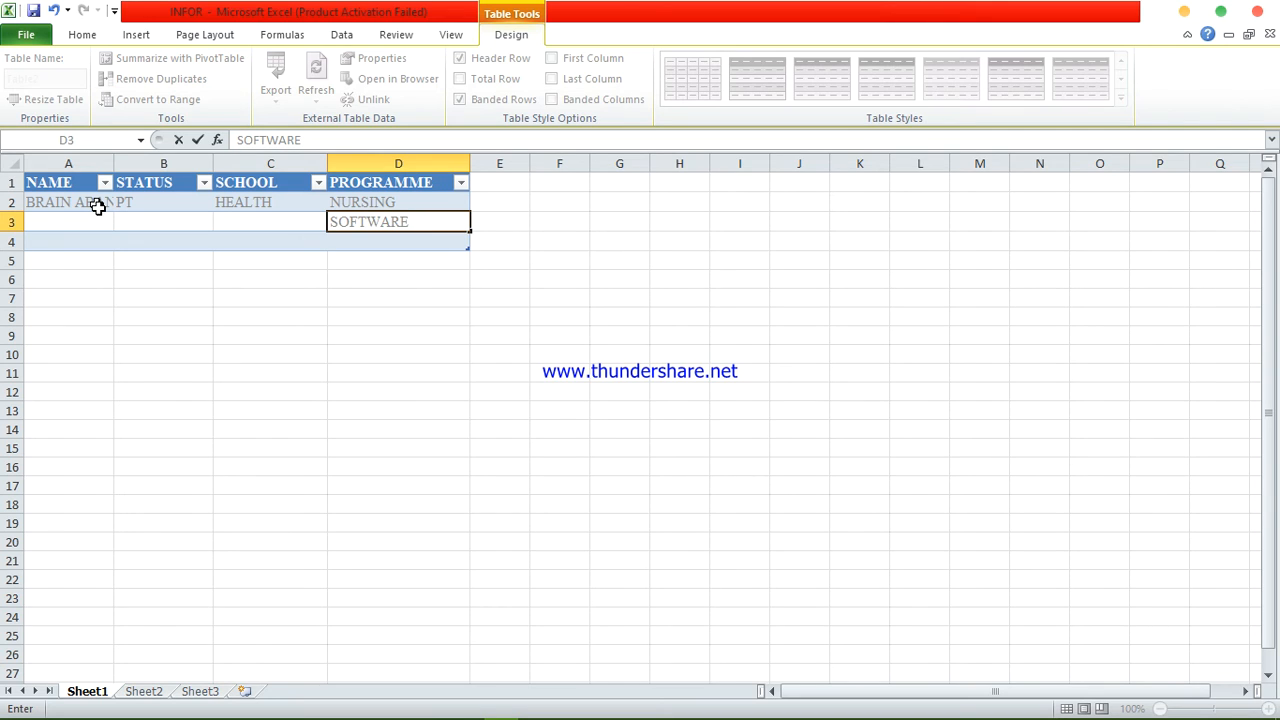
pyautogui.write(' e')
pyautogui.press('BackSpace')
pyautogui.write('E')
pyautogui.press('Left')
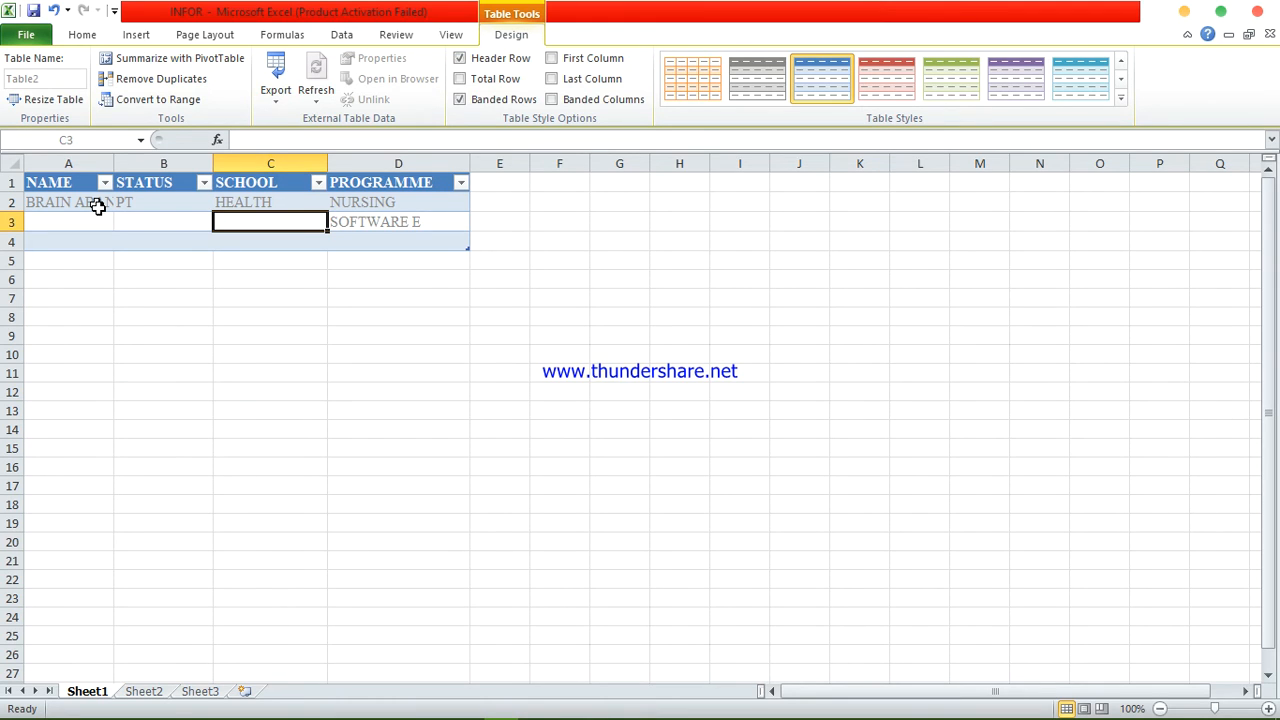
pyautogui.write('ENGINEERING')
pyautogui.press('Left')
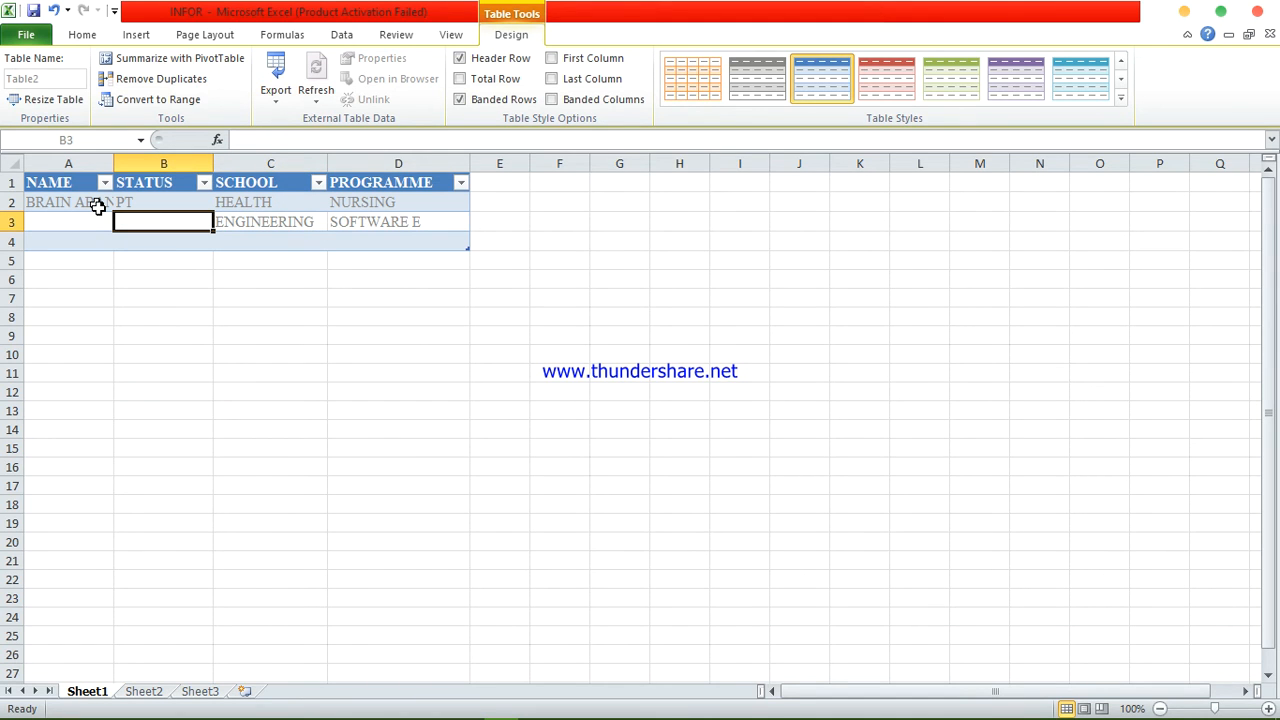
# - Set row 3's status to FT and enter the second student's name in A3
pyautogui.write('FULL')
pyautogui.press('BackSpace')
pyautogui.press('BackSpace')
pyautogui.press('BackSpace')
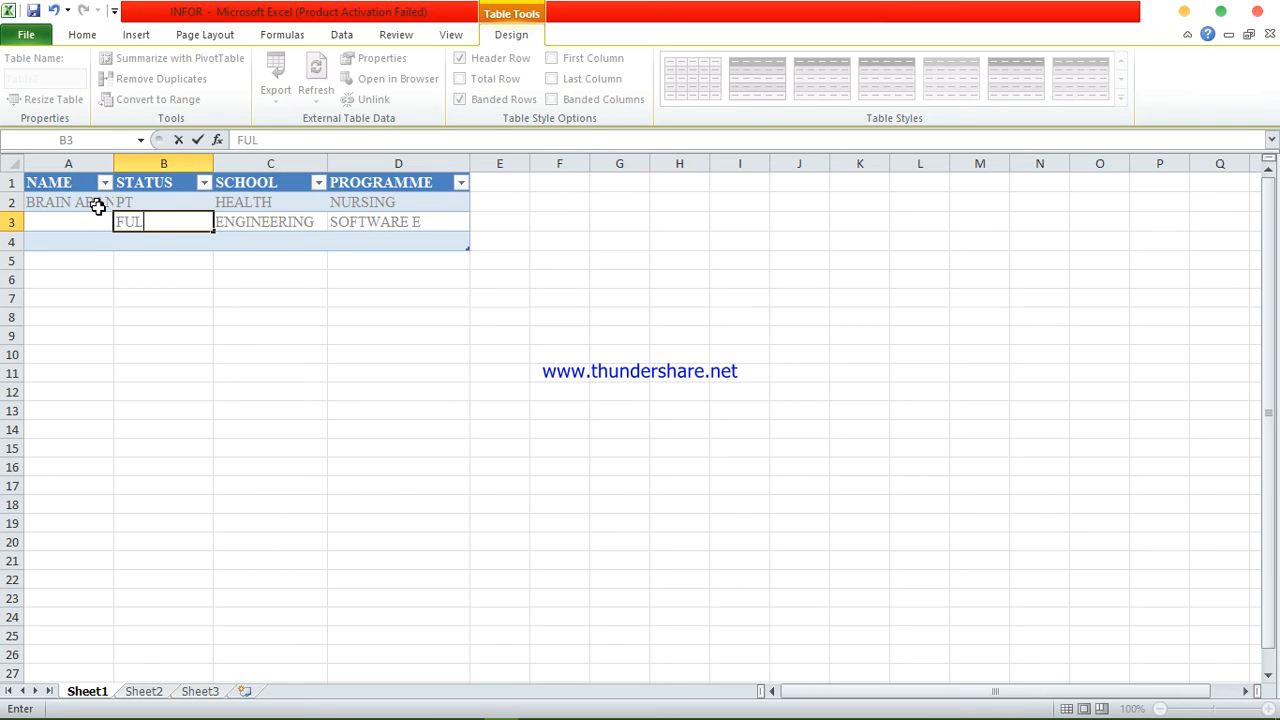
pyautogui.write('T')
pyautogui.click(100, 215)
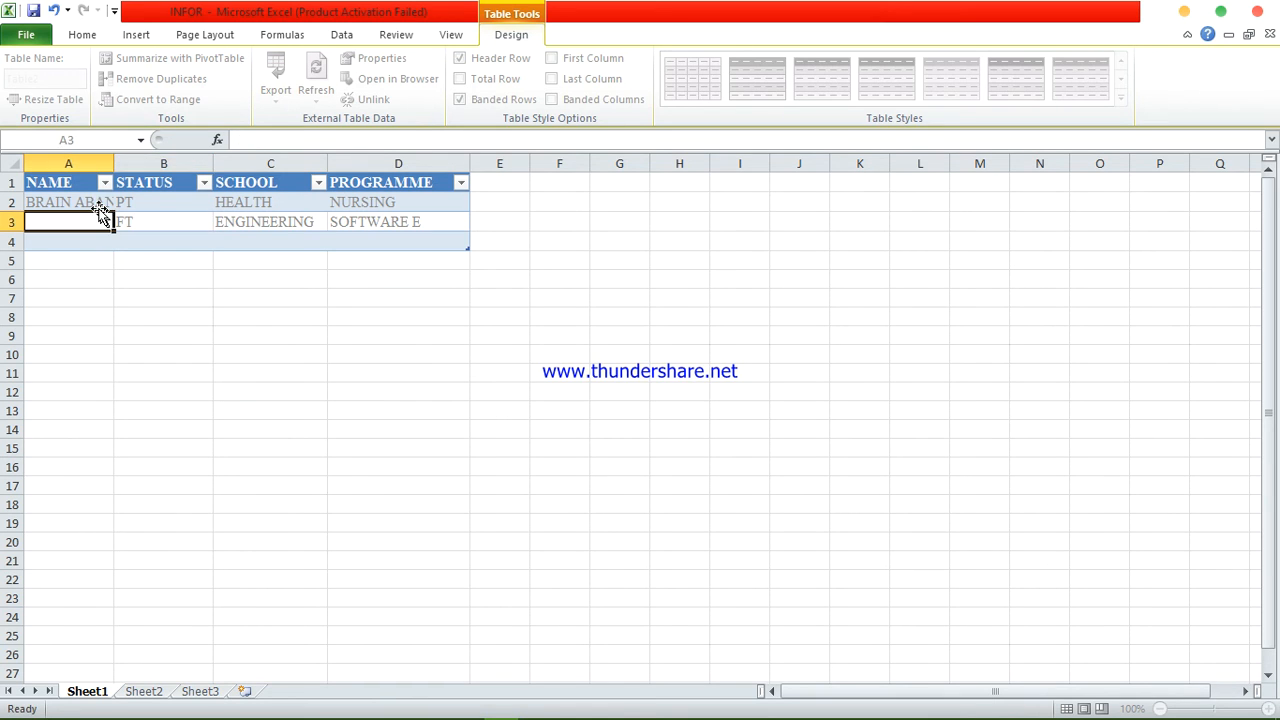
pyautogui.write('N')
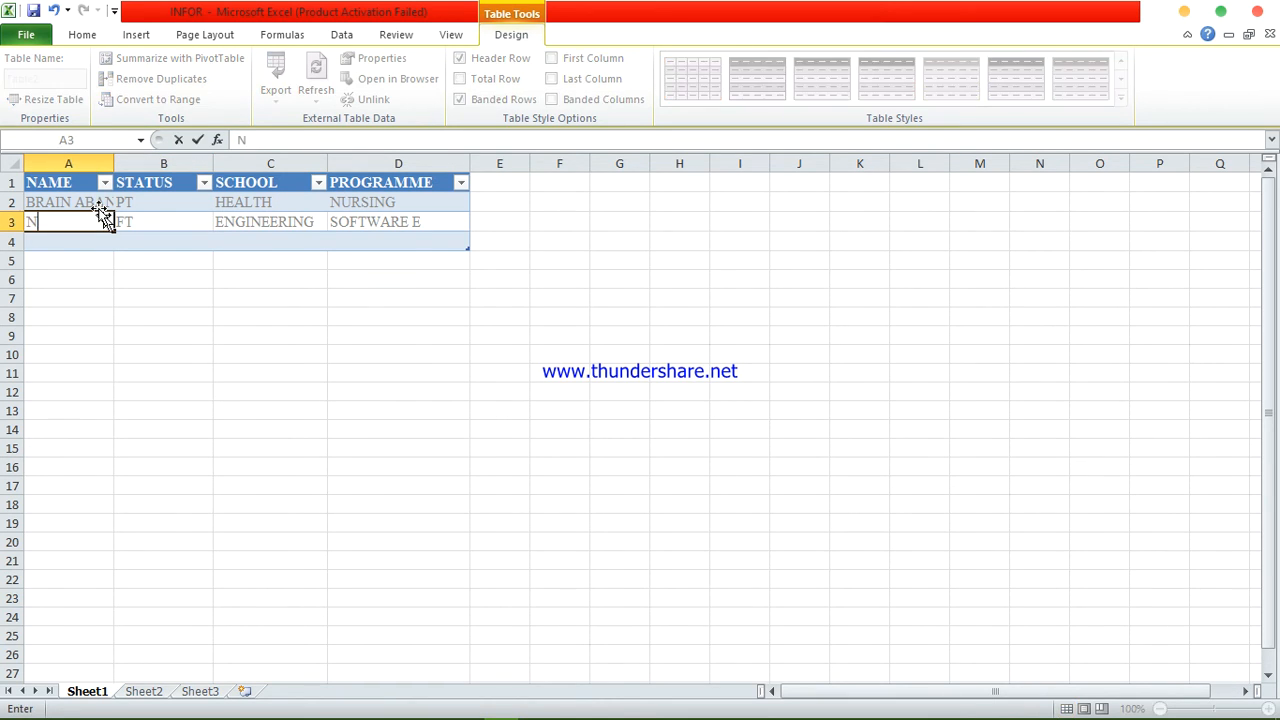
pyautogui.write('OEL FRANCA')
pyautogui.press('Return')
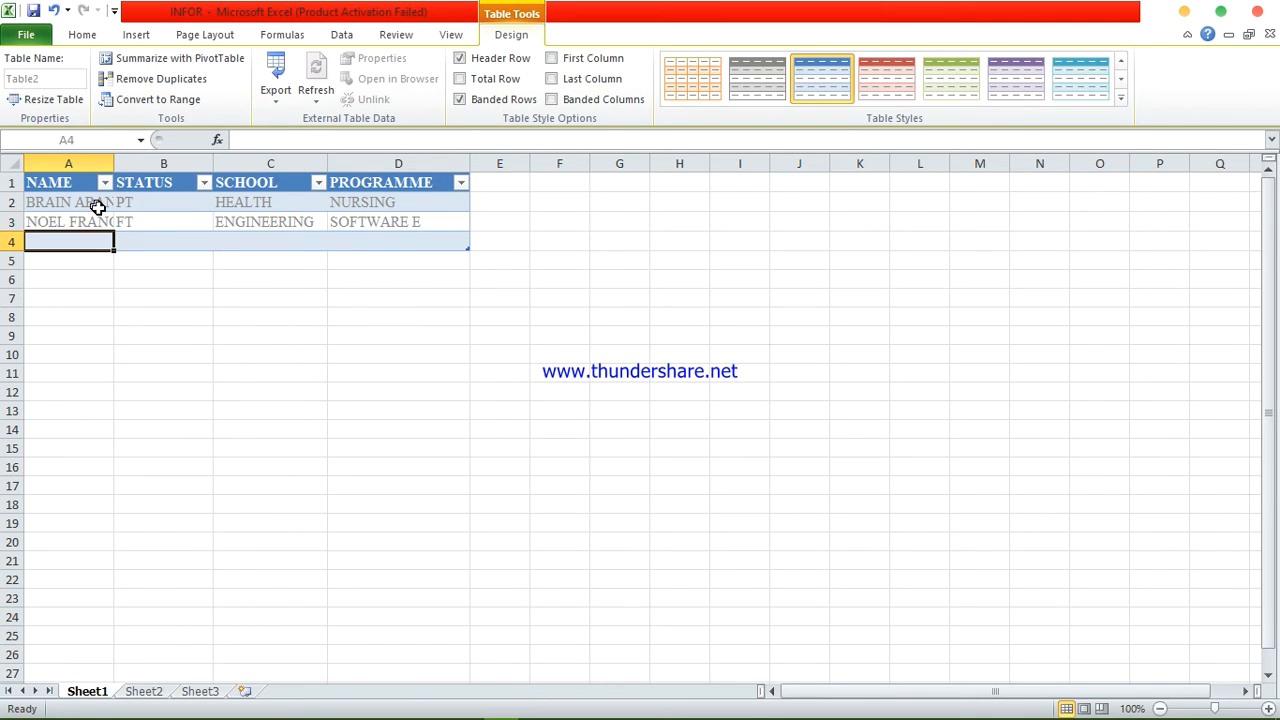
# - Fill row 4 with a third student's name, PT, BABA and EDUCATION
pyautogui.write('JOEL')
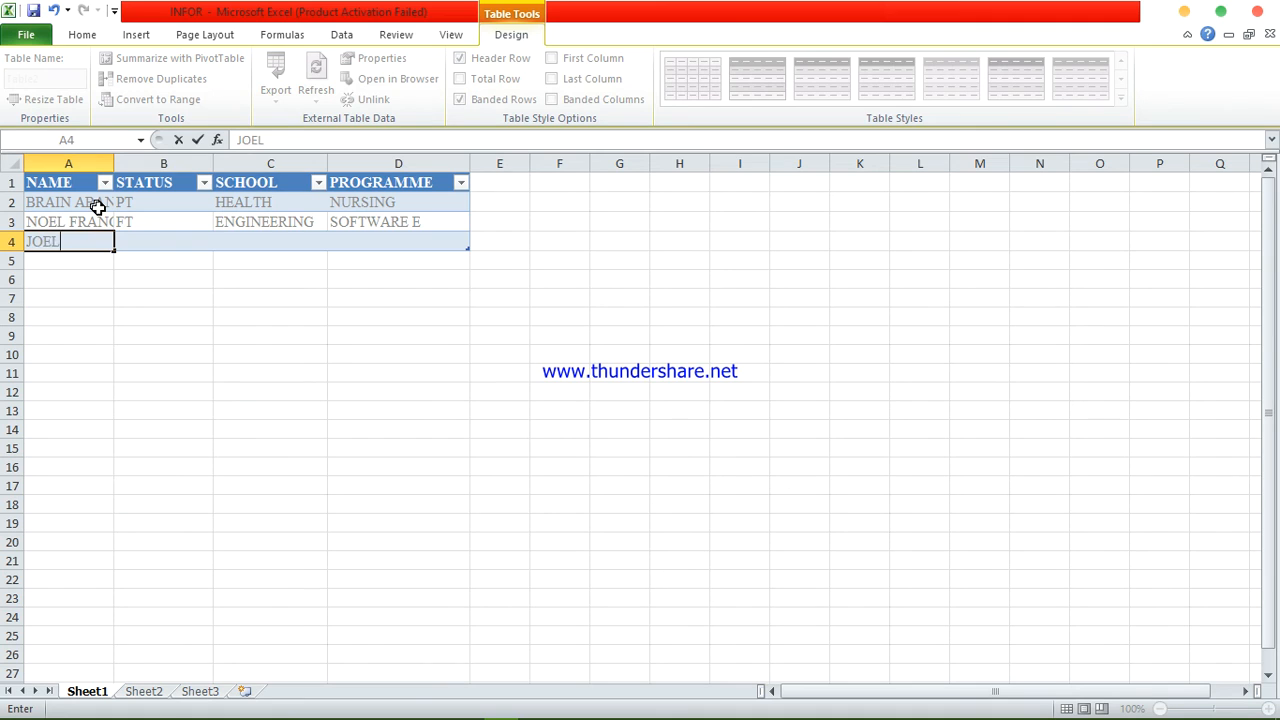
pyautogui.write(' FRANCES')
pyautogui.press('Tab')
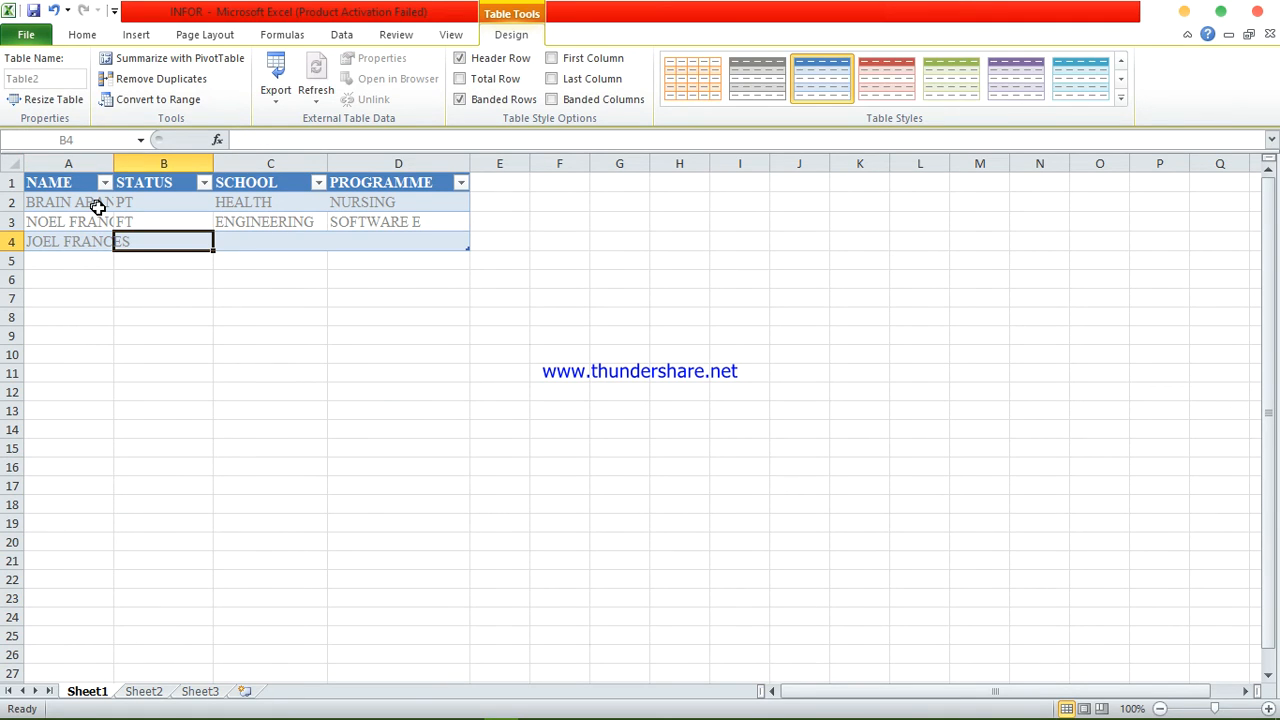
pyautogui.write('PT')
pyautogui.press('Tab')
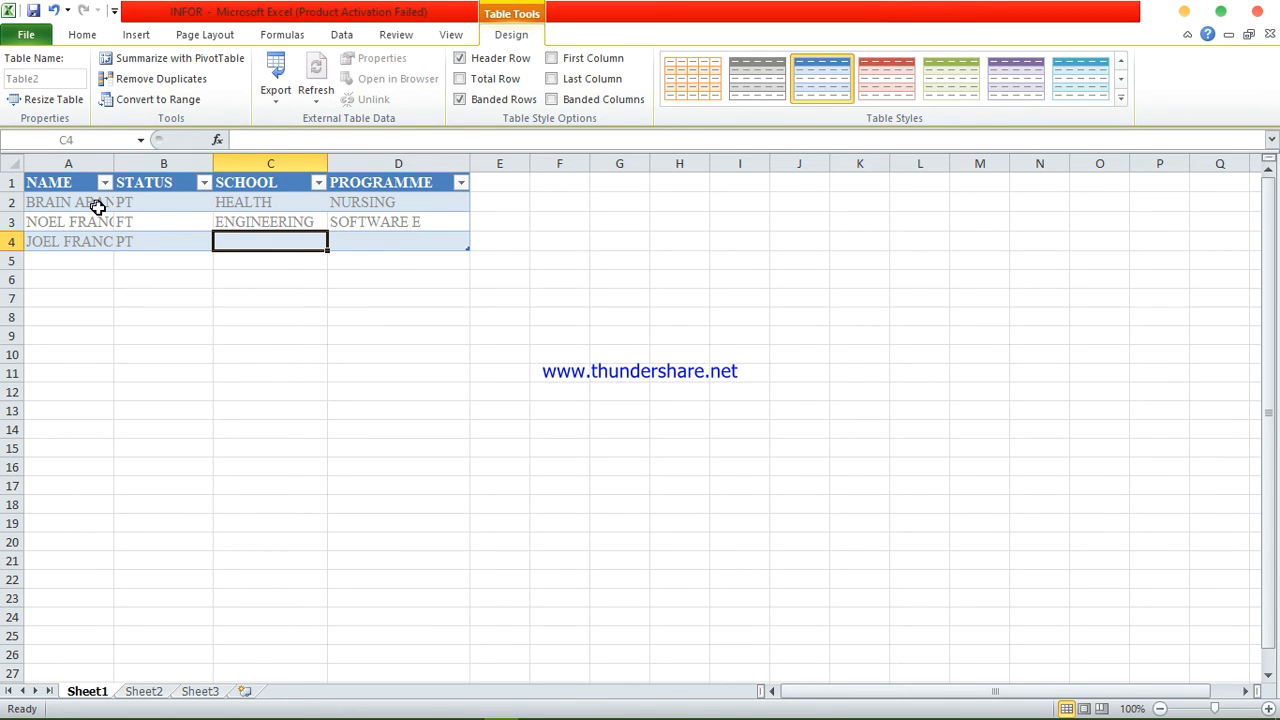
pyautogui.write('BABA')
pyautogui.press('Tab')
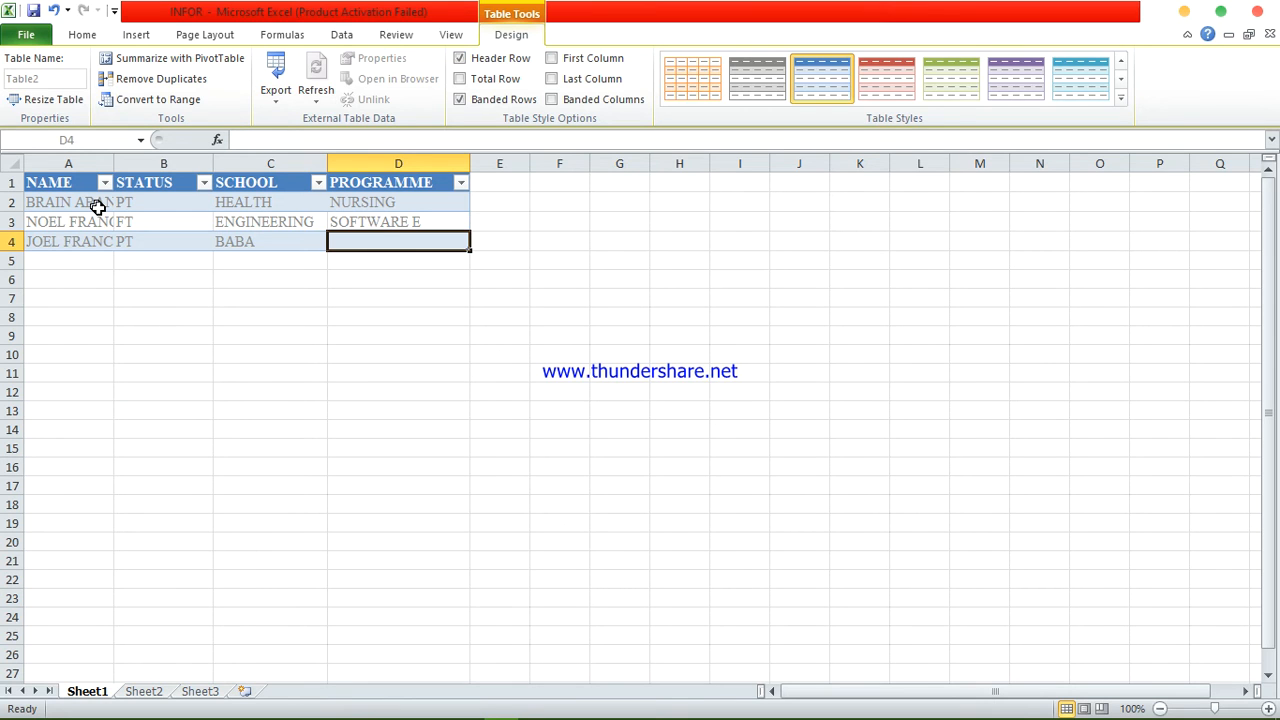
pyautogui.write('EDUCATION')
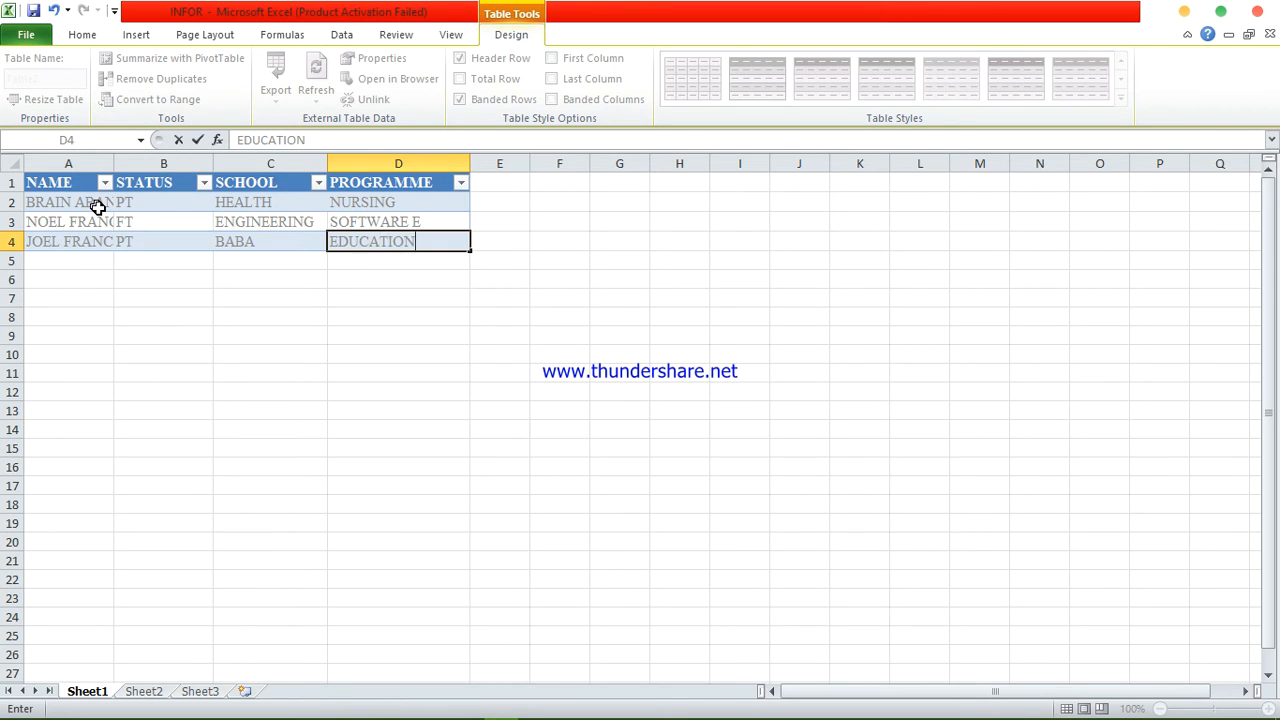
pyautogui.click(128, 260)
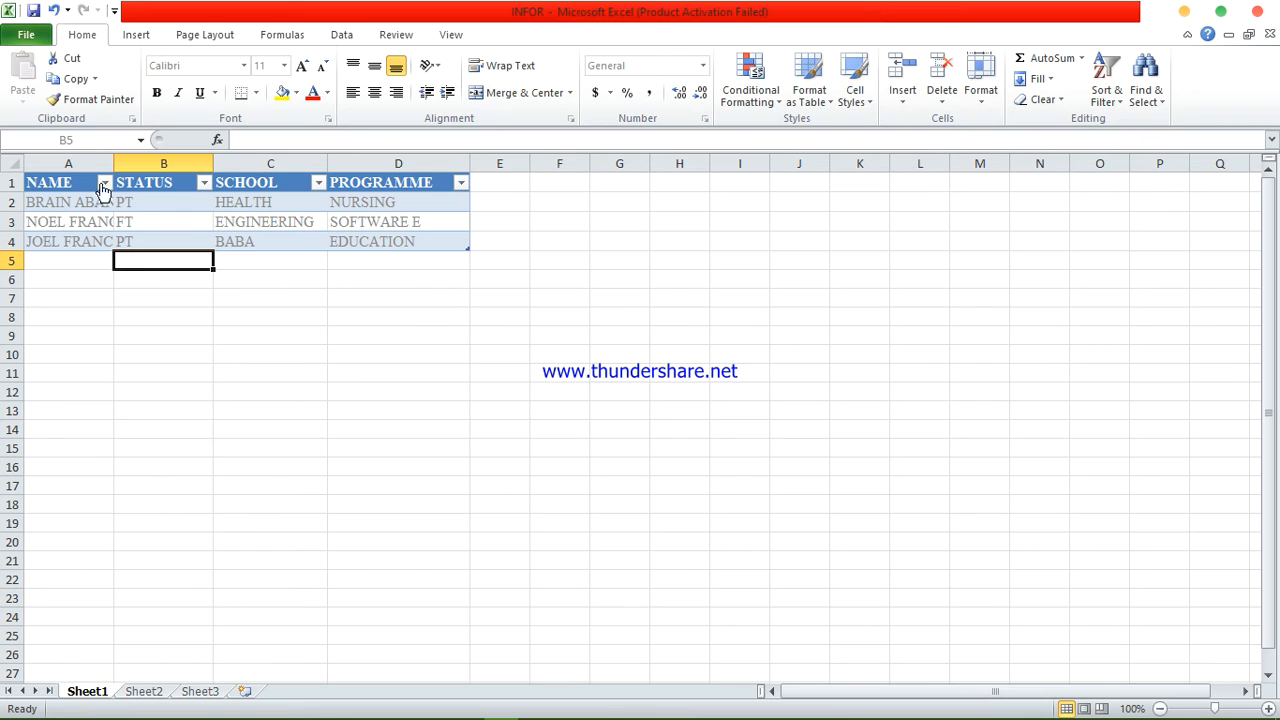
# - Save the workbook as INFORMATION in Documents, then bring the blank Word document forward
pyautogui.click(26, 35)
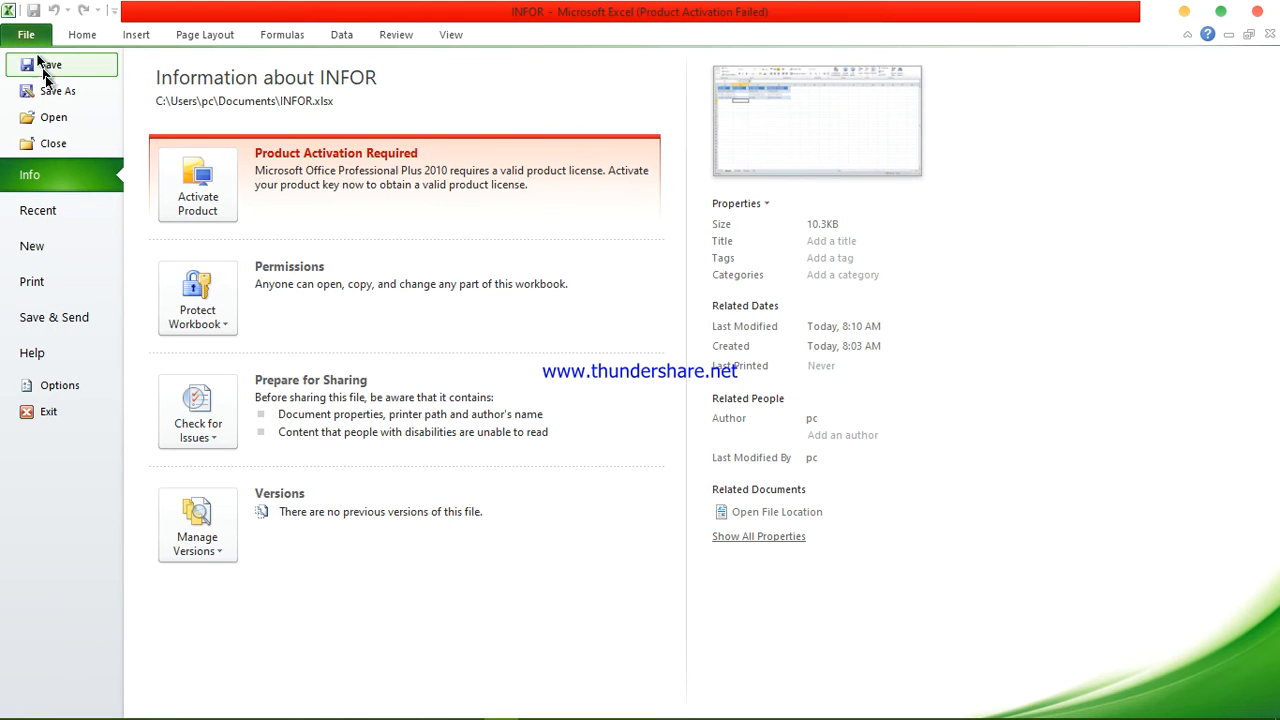
pyautogui.click(55, 97)
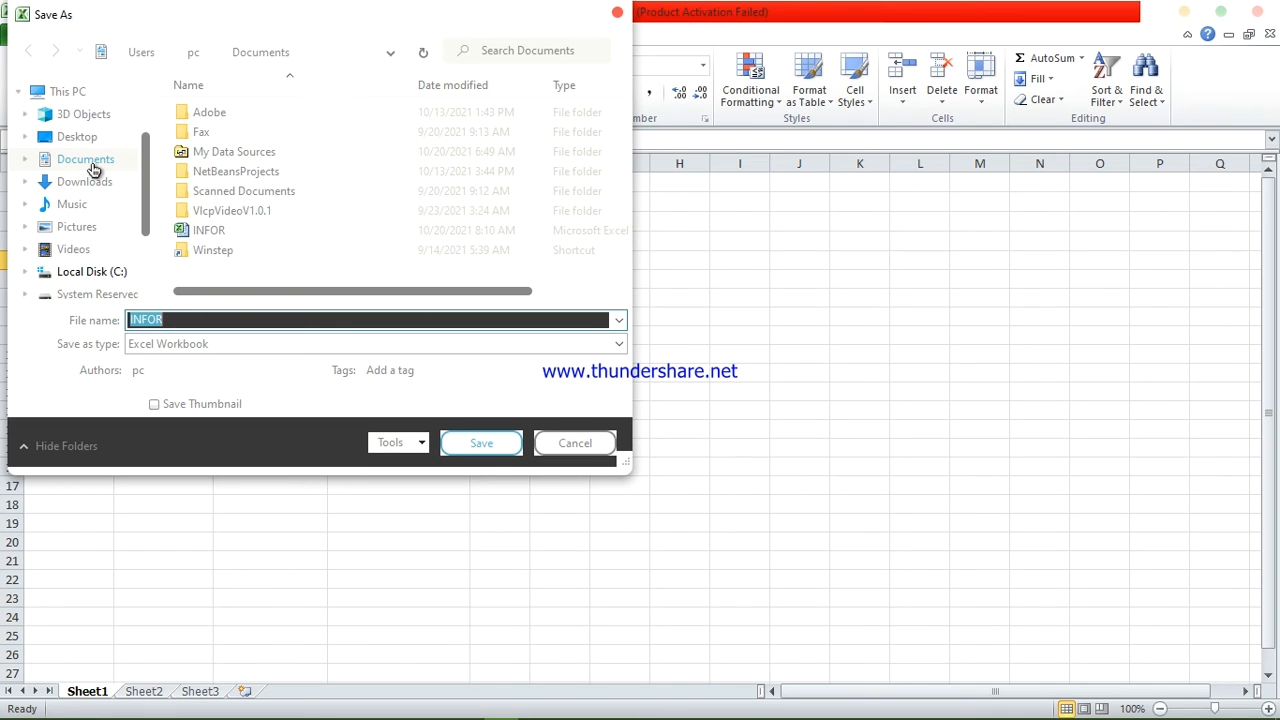
pyautogui.click(93, 168)
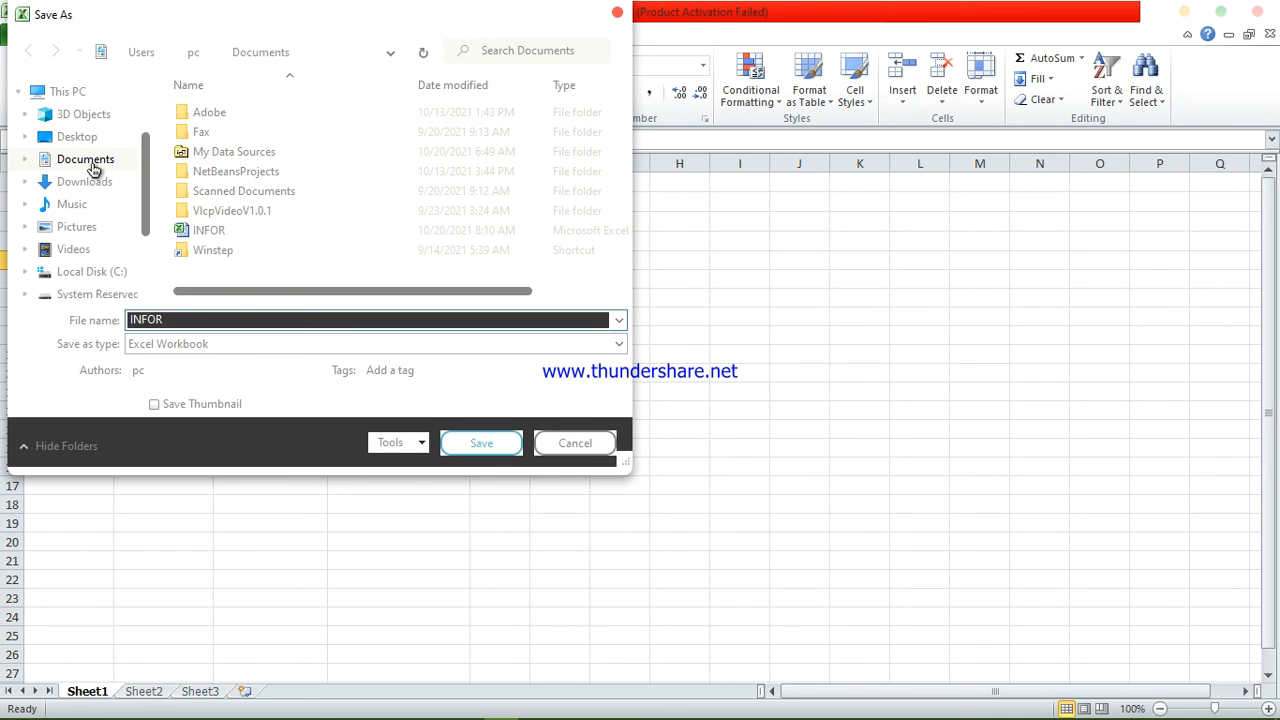
pyautogui.doubleClick(234, 318)
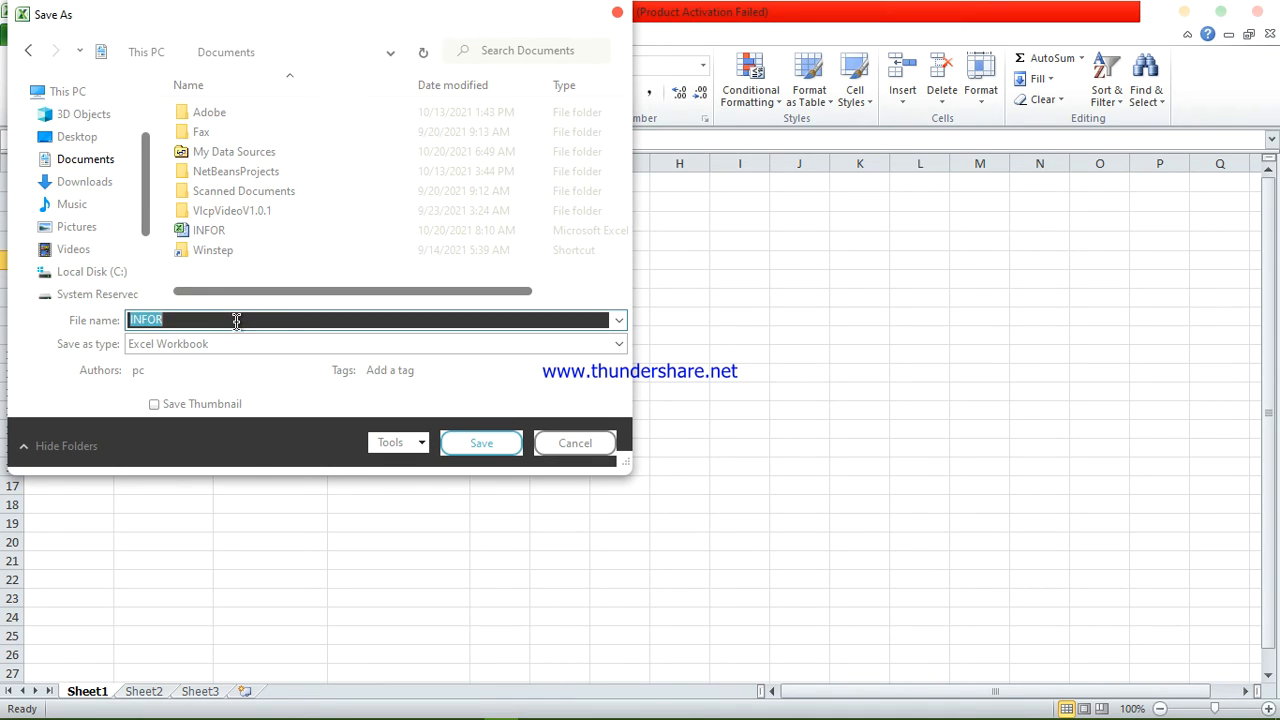
pyautogui.write('INFORMATION')
pyautogui.click(475, 440)
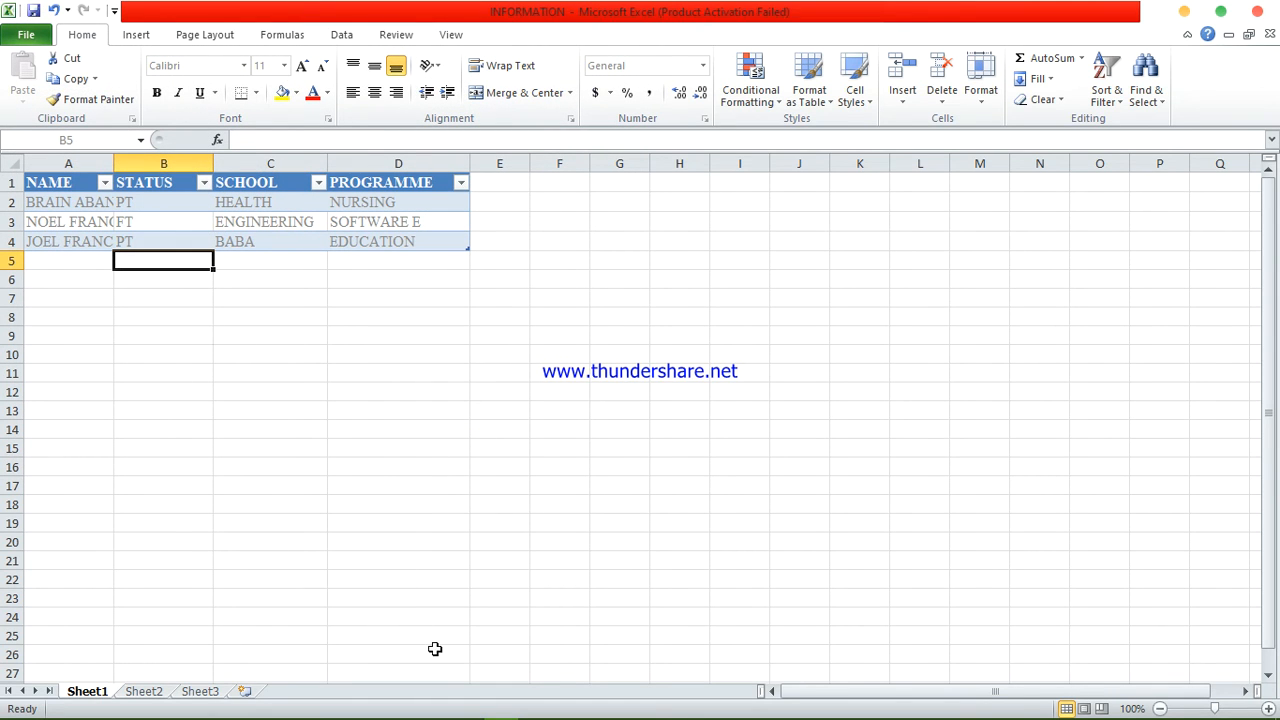
pyautogui.click(536, 710)
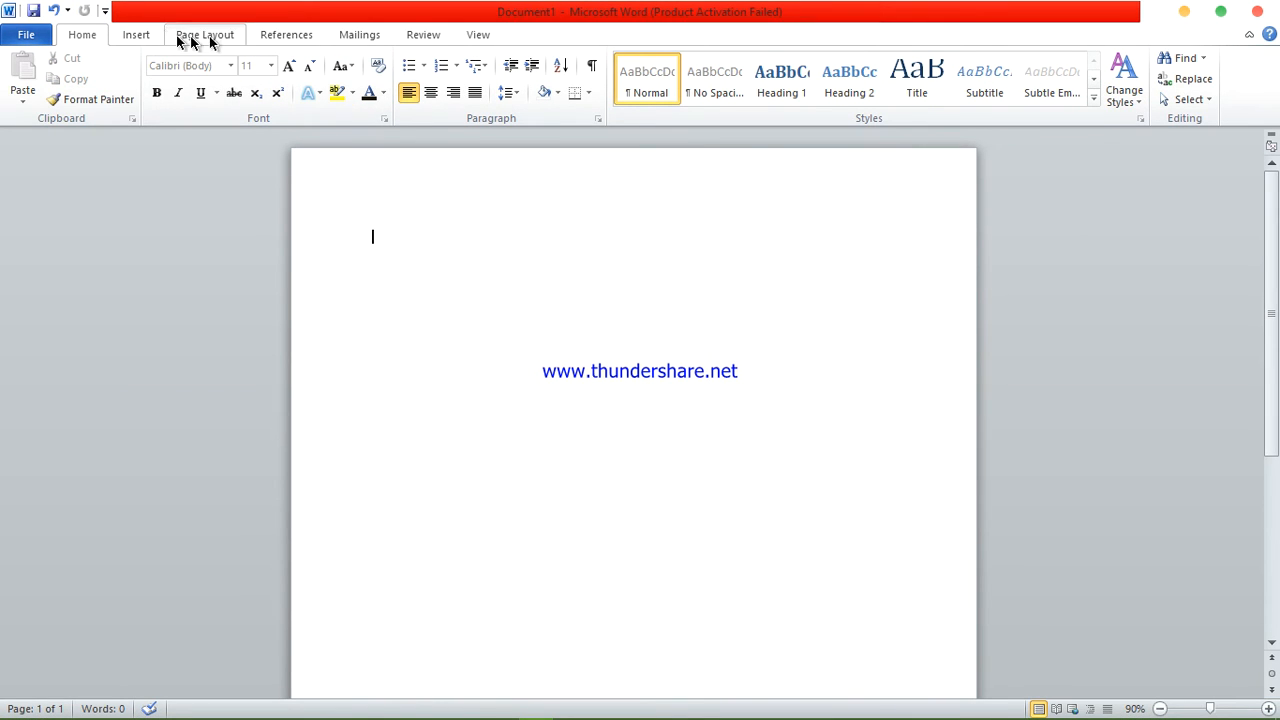
# - Choose the INFORMATION workbook in Documents as an existing mail merge recipient list
pyautogui.click(355, 36)
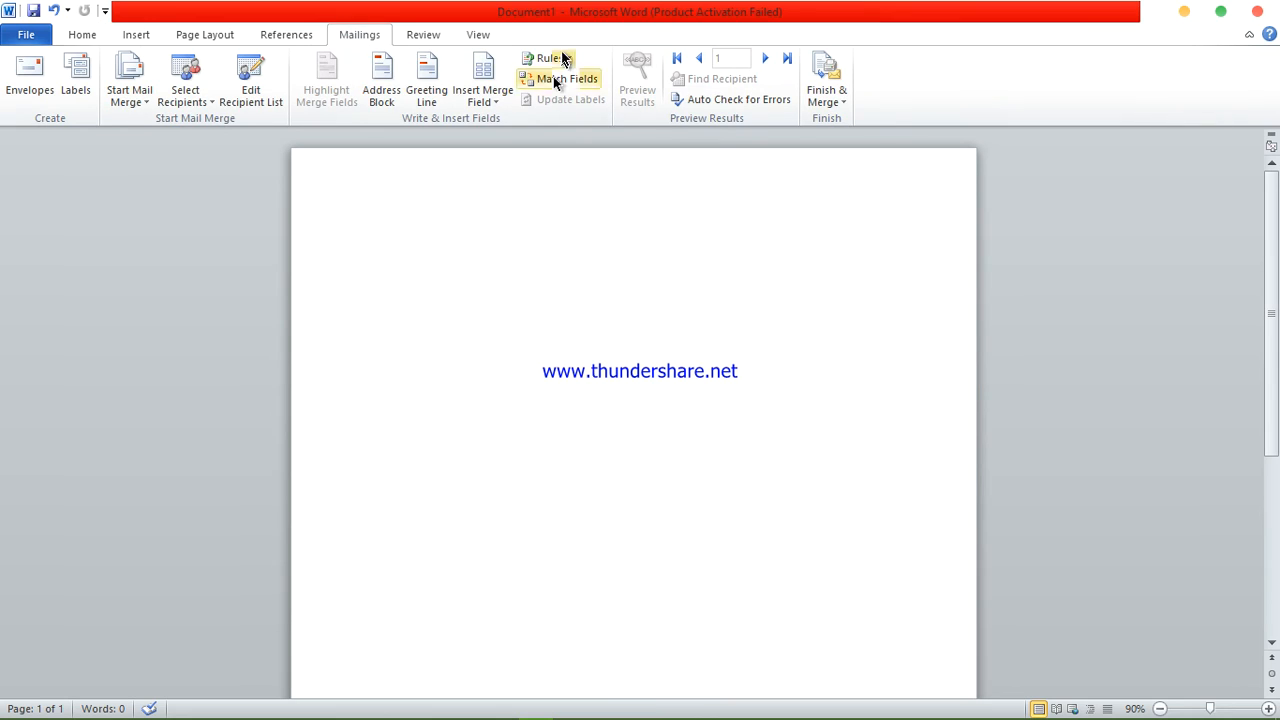
pyautogui.click(209, 106)
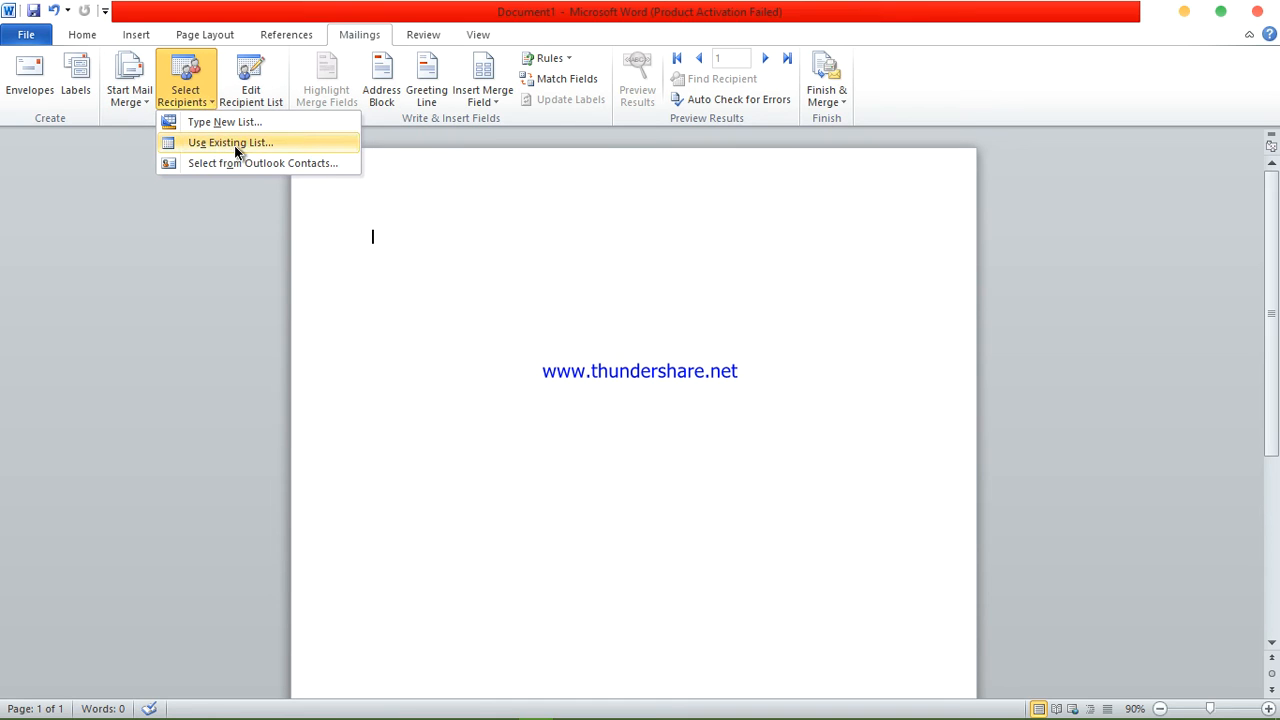
pyautogui.click(236, 146)
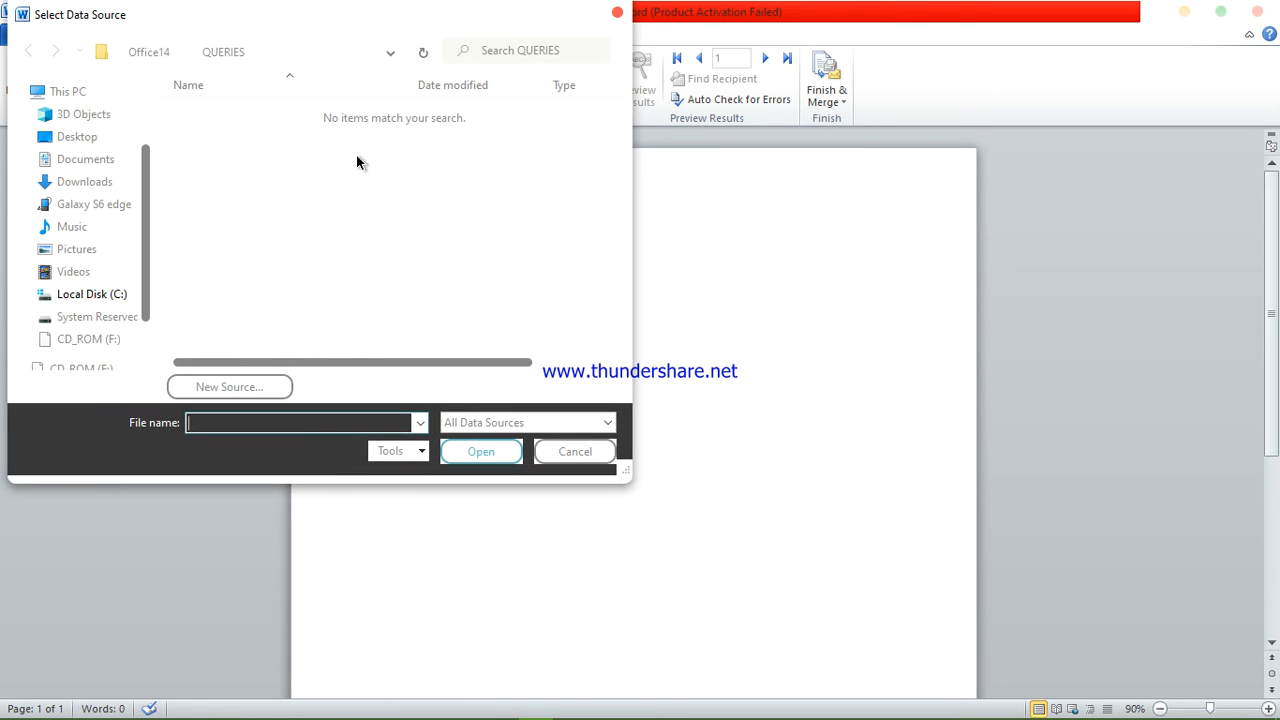
pyautogui.click(114, 162)
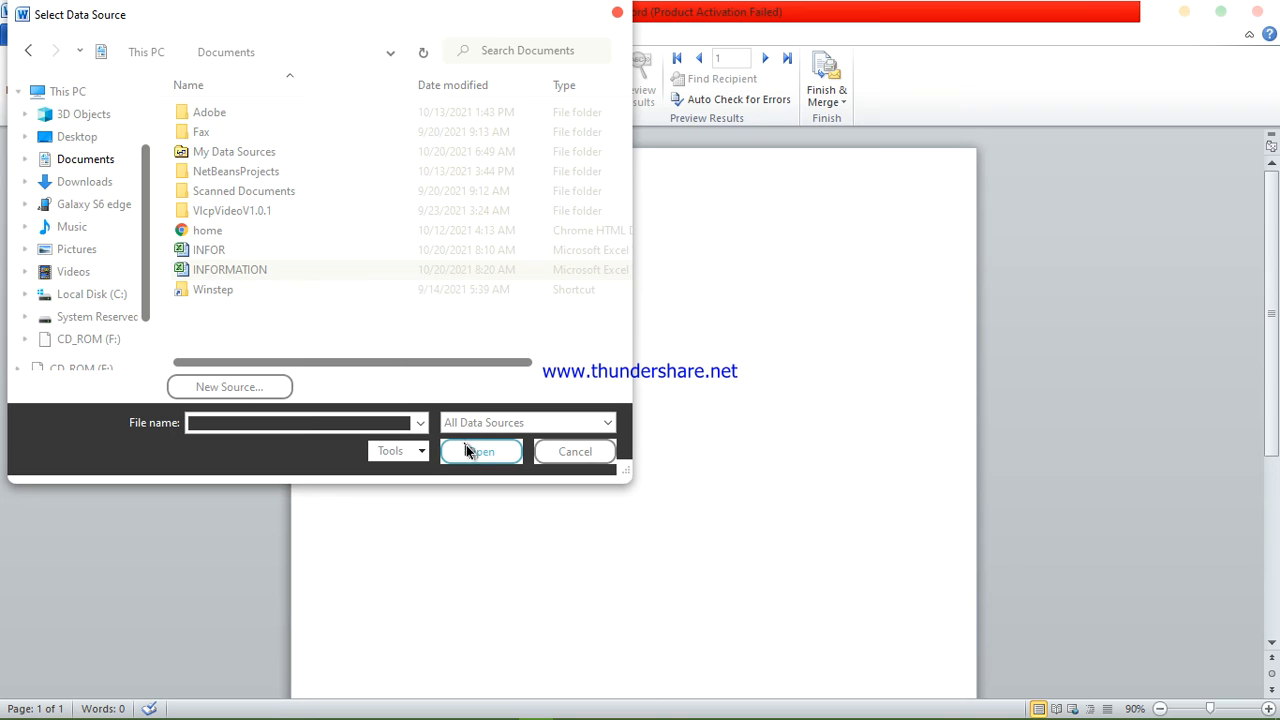
pyautogui.doubleClick(267, 270)
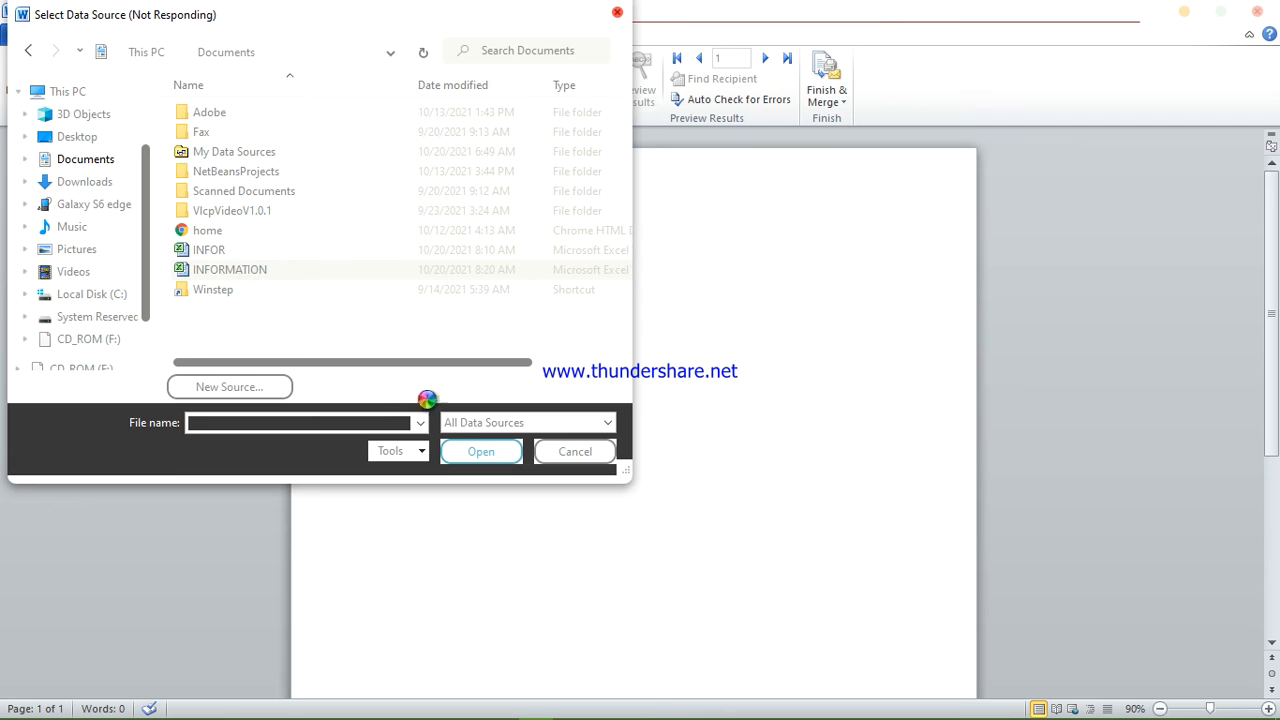
pyautogui.click(478, 452)
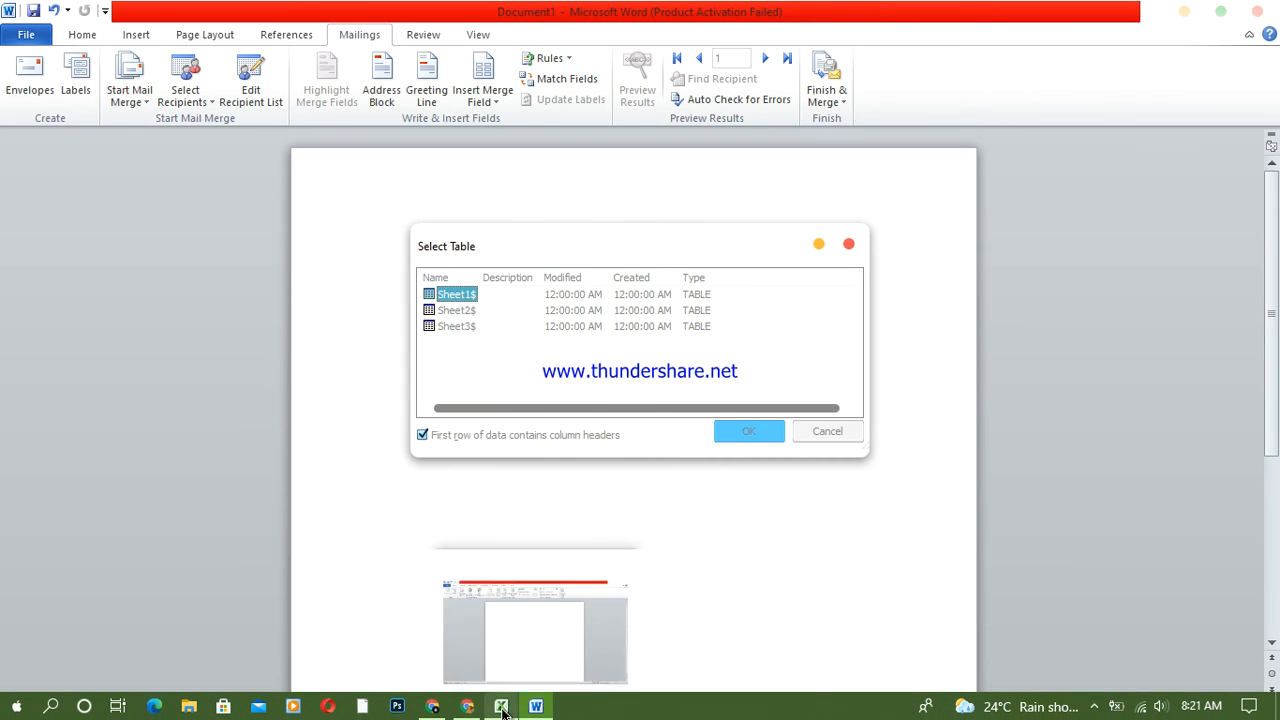
# - Check Sheet3 and Sheet2 in Excel, confirming the data table sits on Sheet1
pyautogui.click(501, 707)
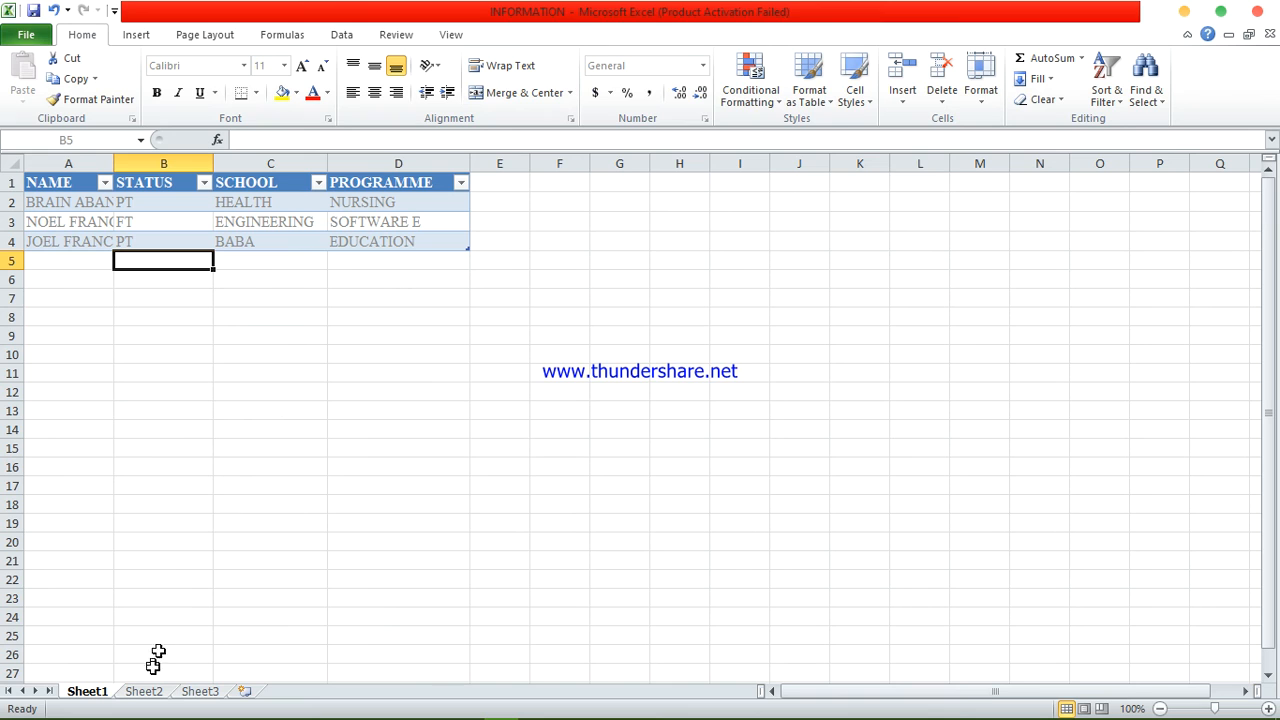
pyautogui.click(203, 692)
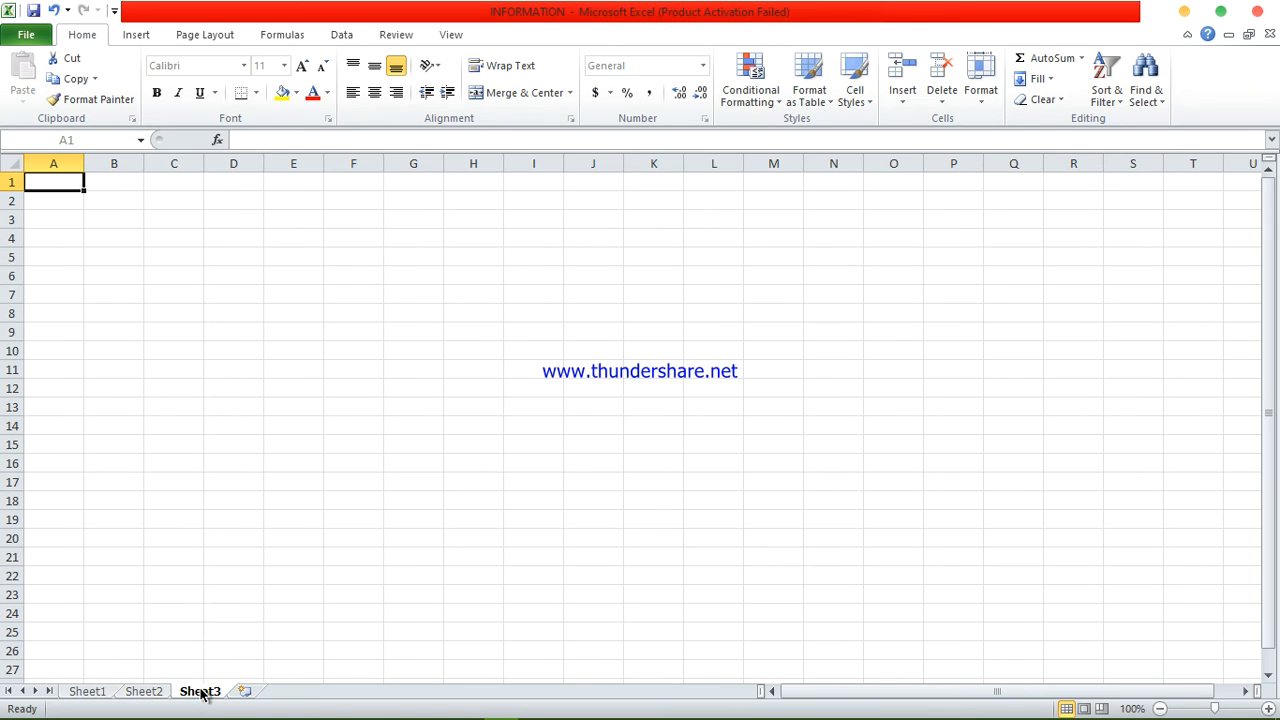
pyautogui.click(145, 692)
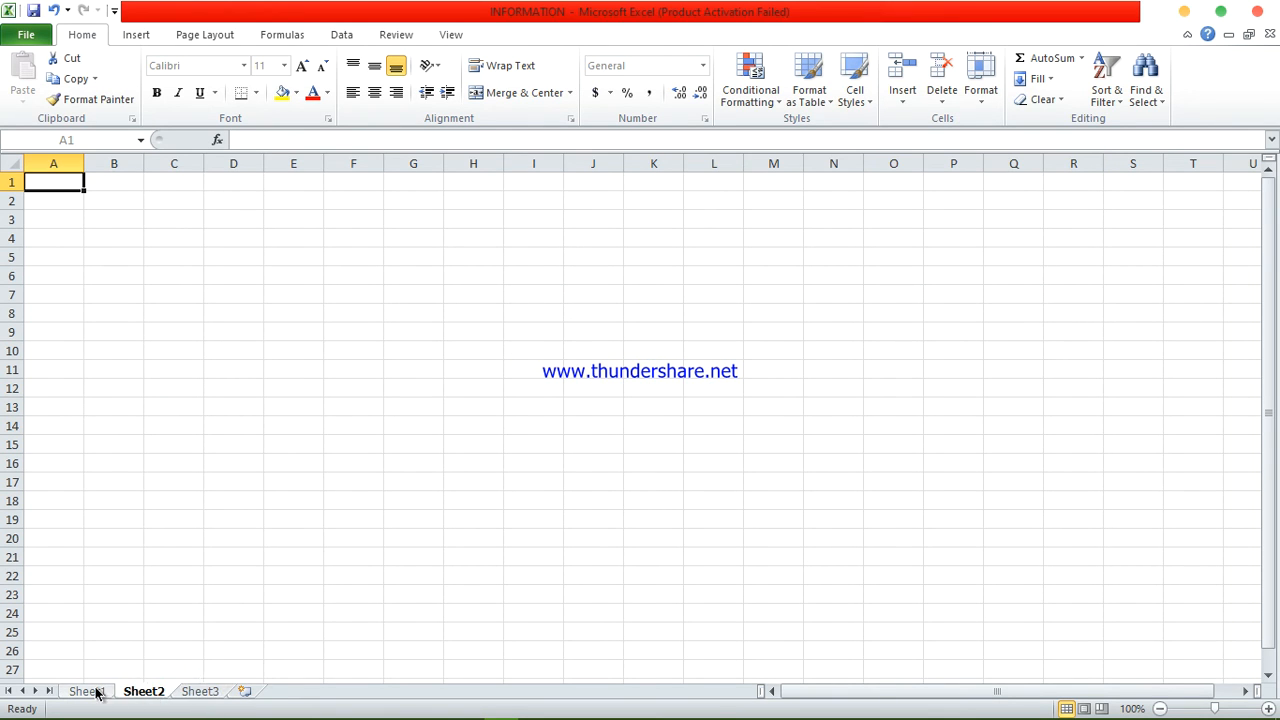
pyautogui.click(90, 692)
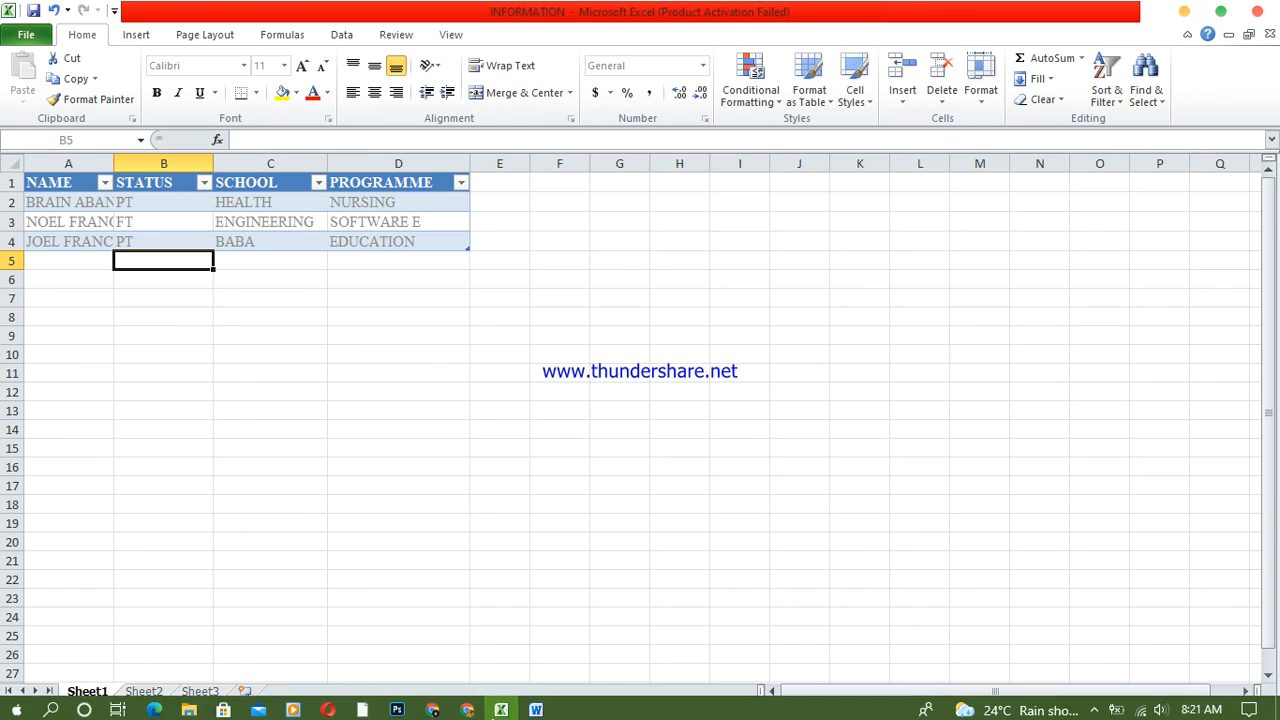
# - Back in Word, pick Sheet1$ as the recipient table
pyautogui.click(535, 707)
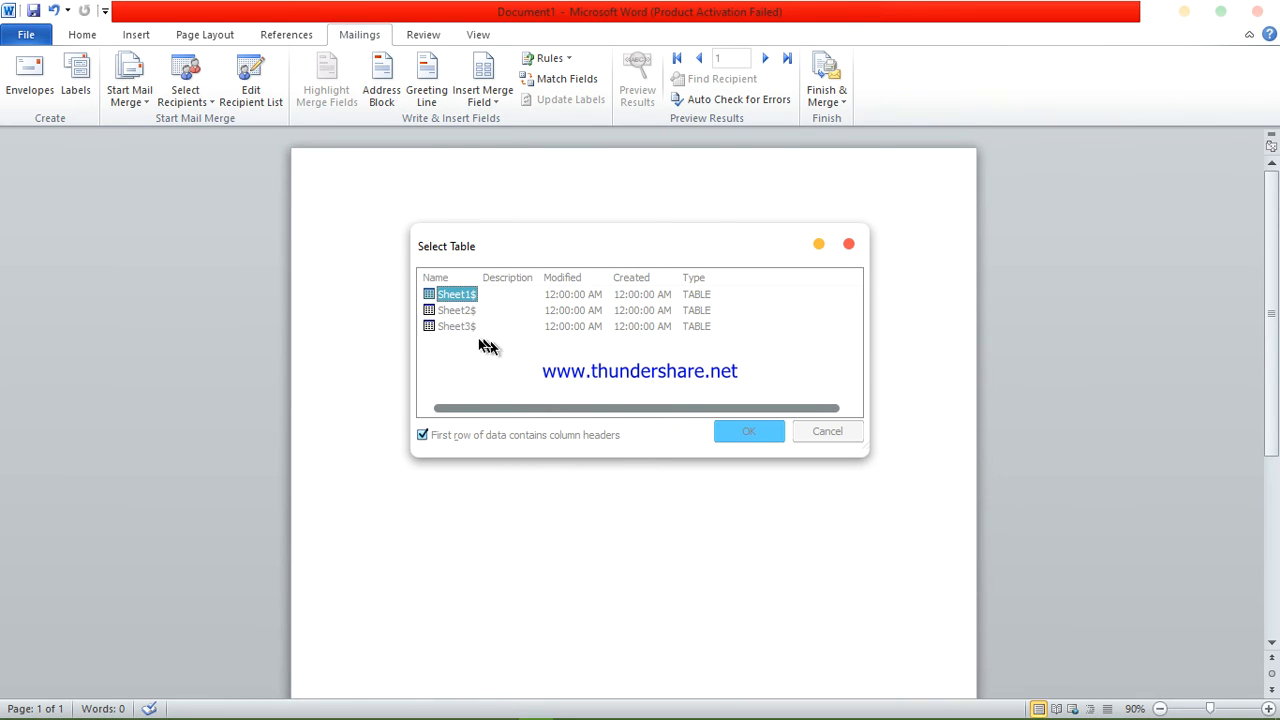
pyautogui.click(445, 294)
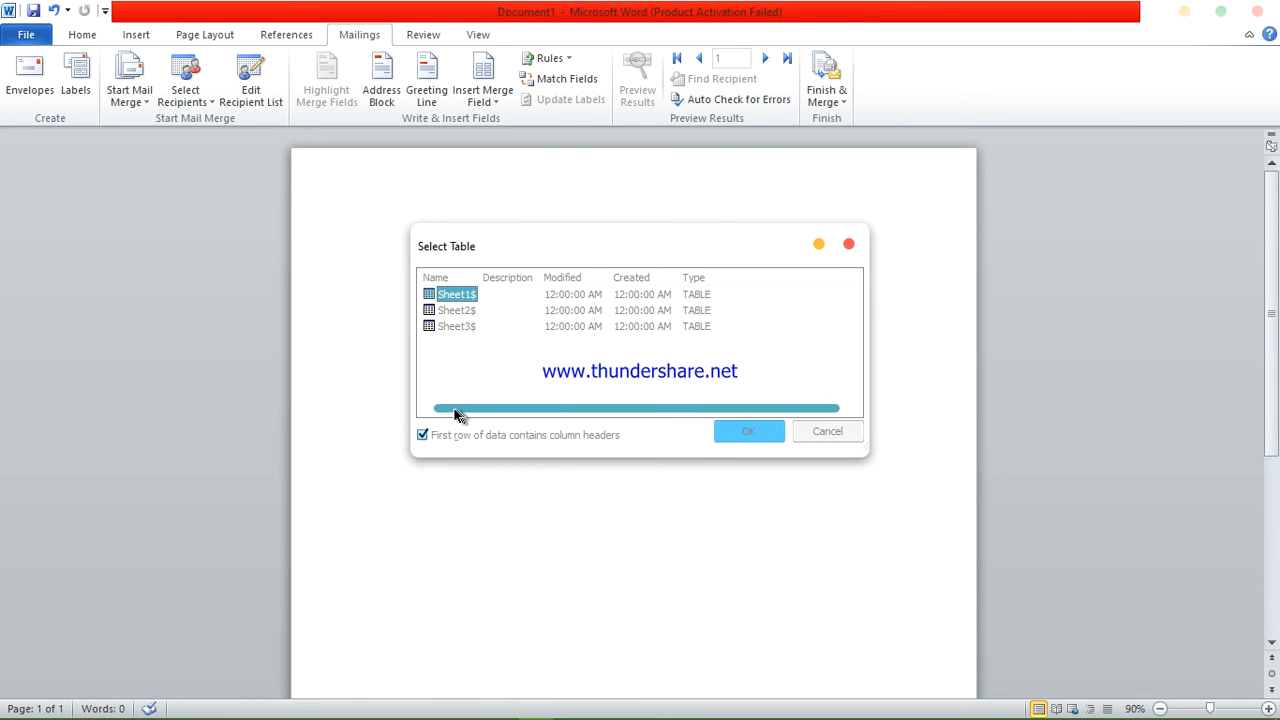
pyautogui.click(758, 434)
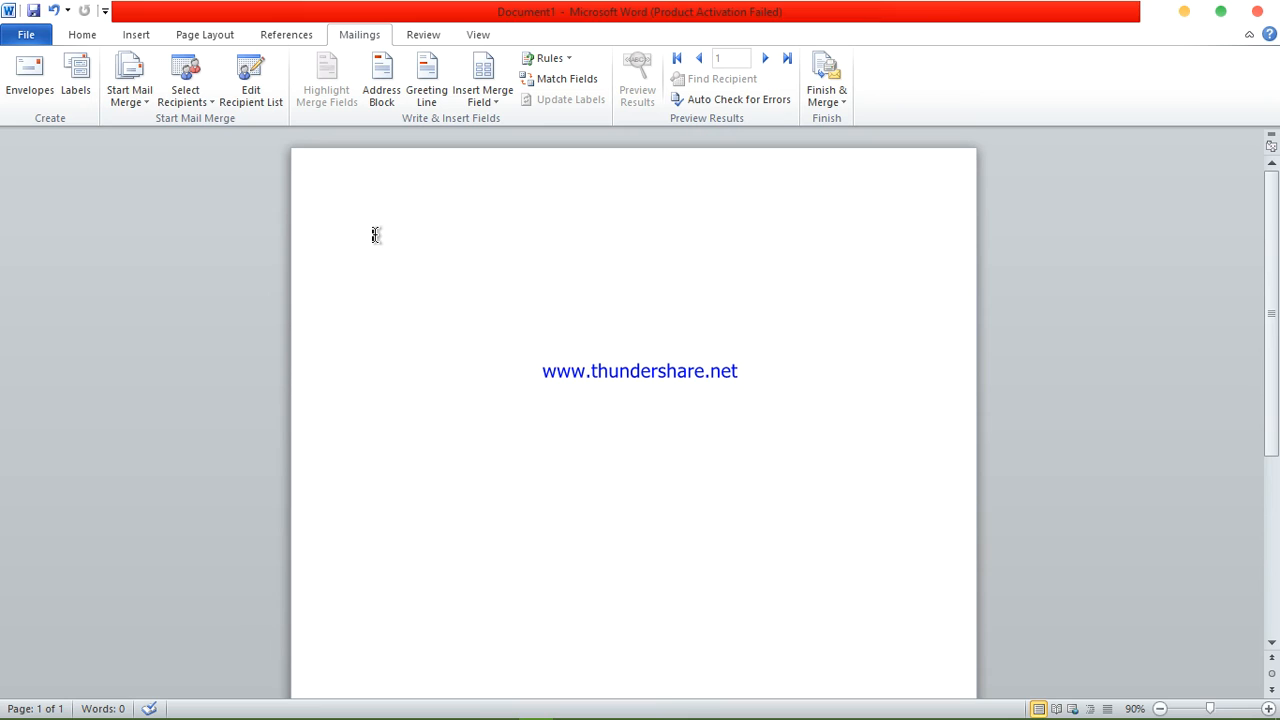
# - Type the Name:, Status:, School:, Programme: labels and format them as 14 pt Times New Roman, darker colour
pyautogui.write('N')
pyautogui.write('am')
pyautogui.write('tu')
pyautogui.write('ho')
pyautogui.write('ol:')
pyautogui.write(':')
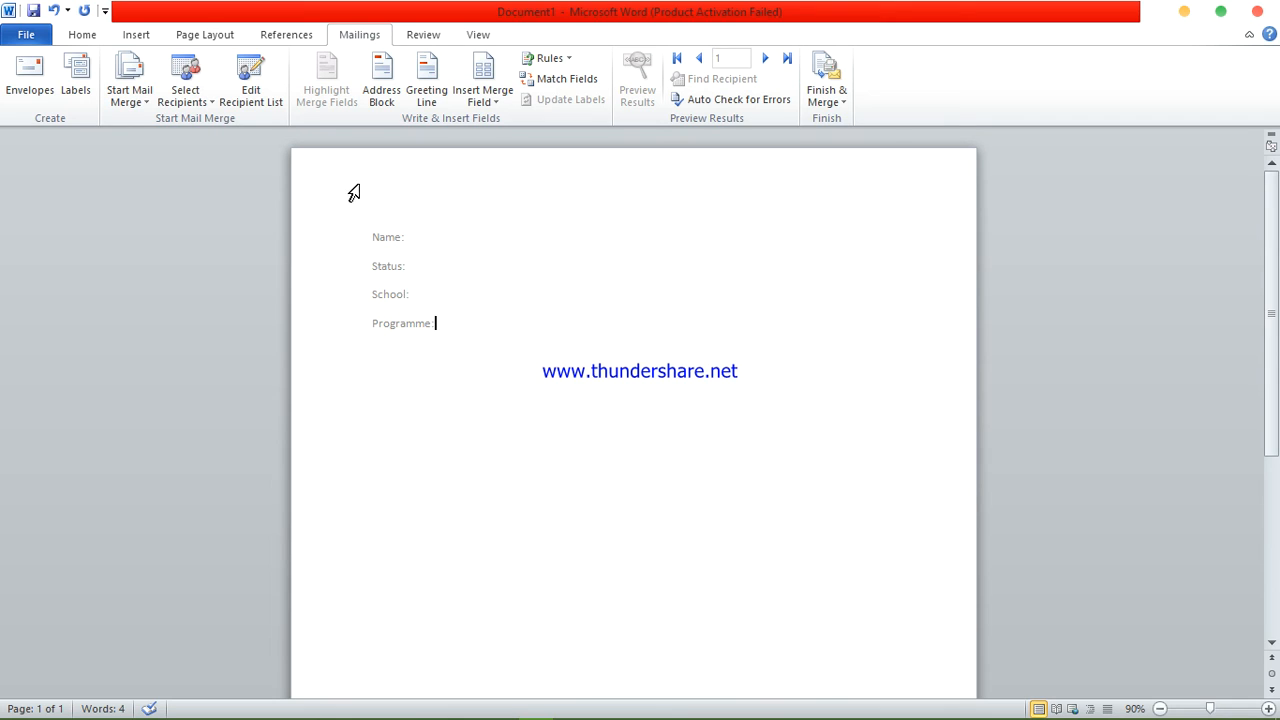
pyautogui.moveTo(440, 323); pyautogui.dragTo(371, 237)
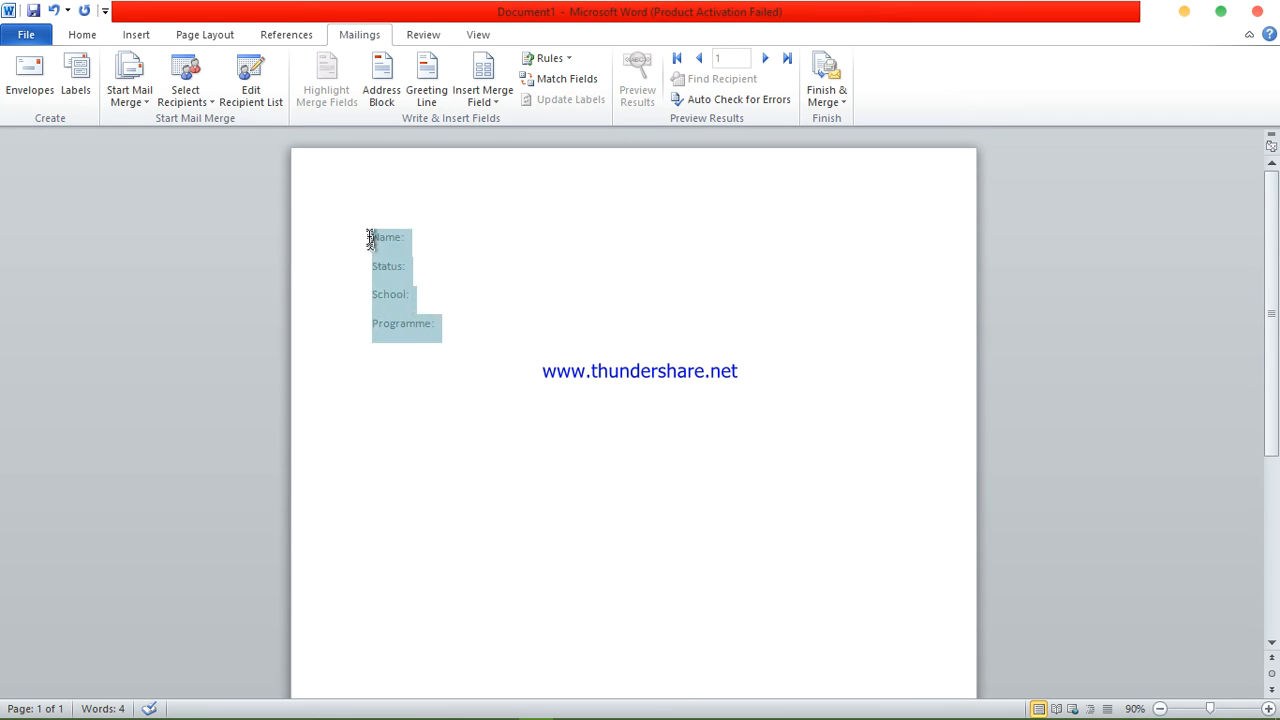
pyautogui.click(90, 34)
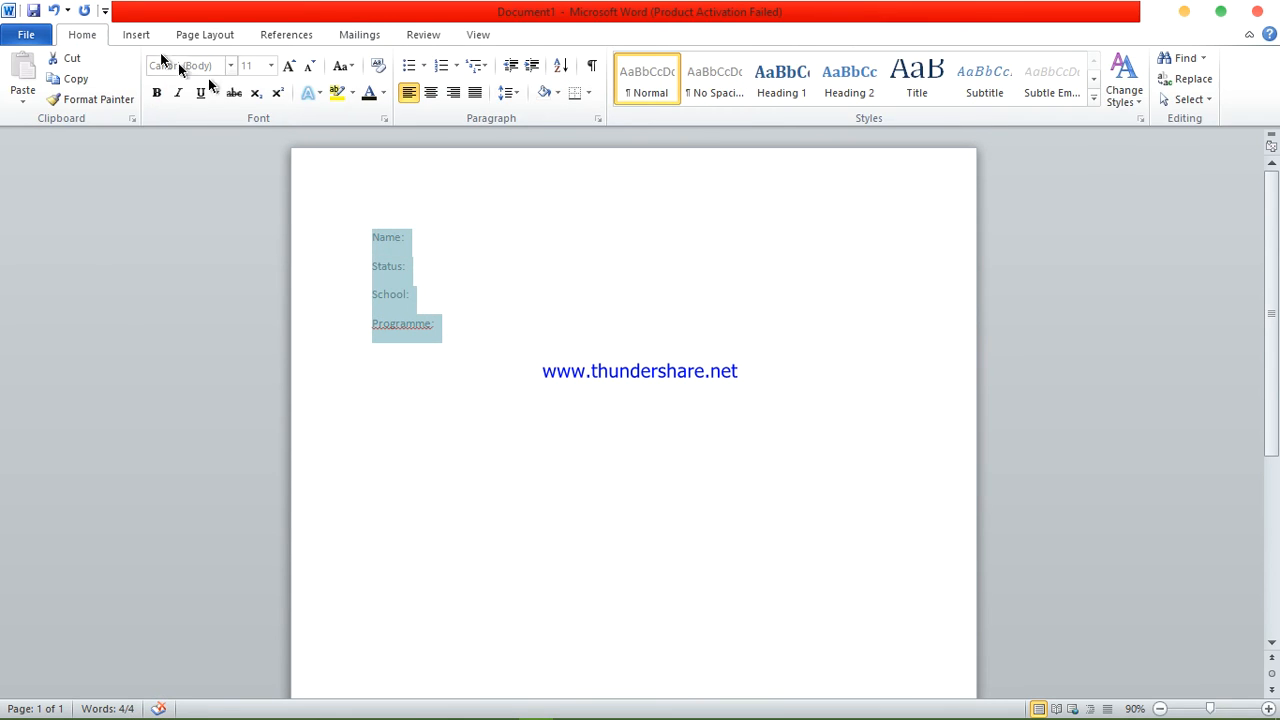
pyautogui.click(216, 65)
pyautogui.write('Tim')
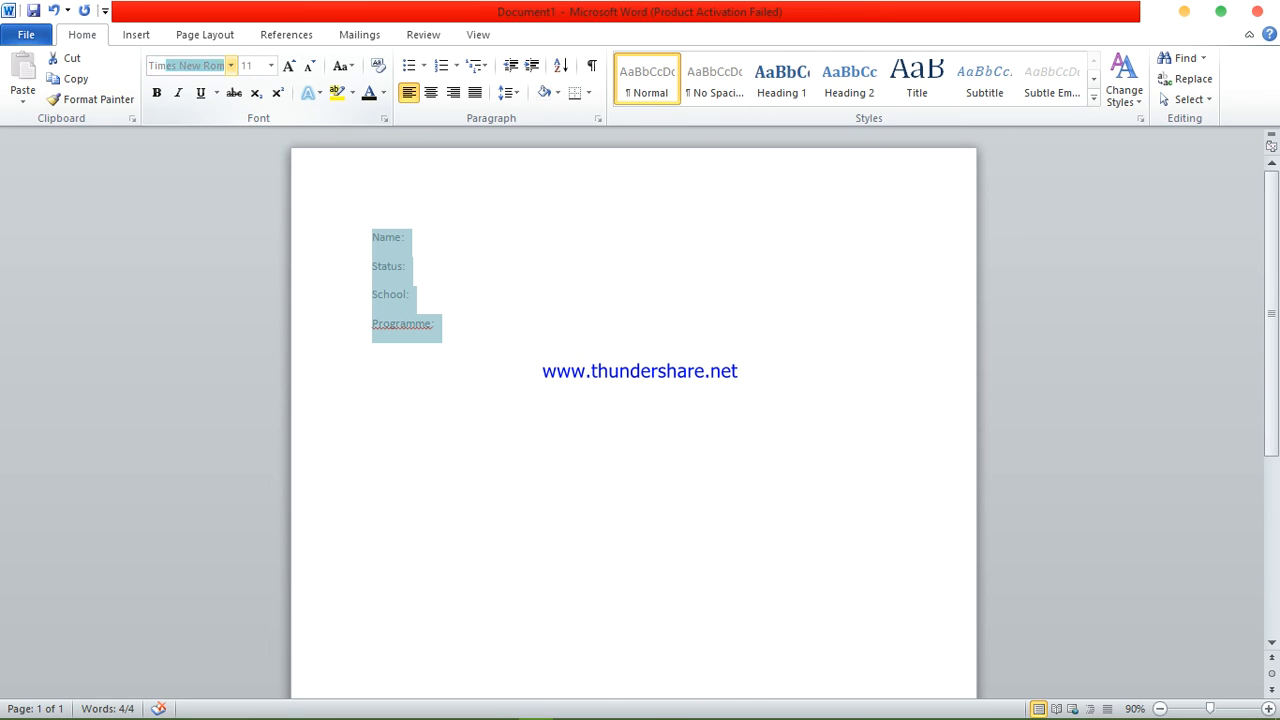
pyautogui.press('Return')
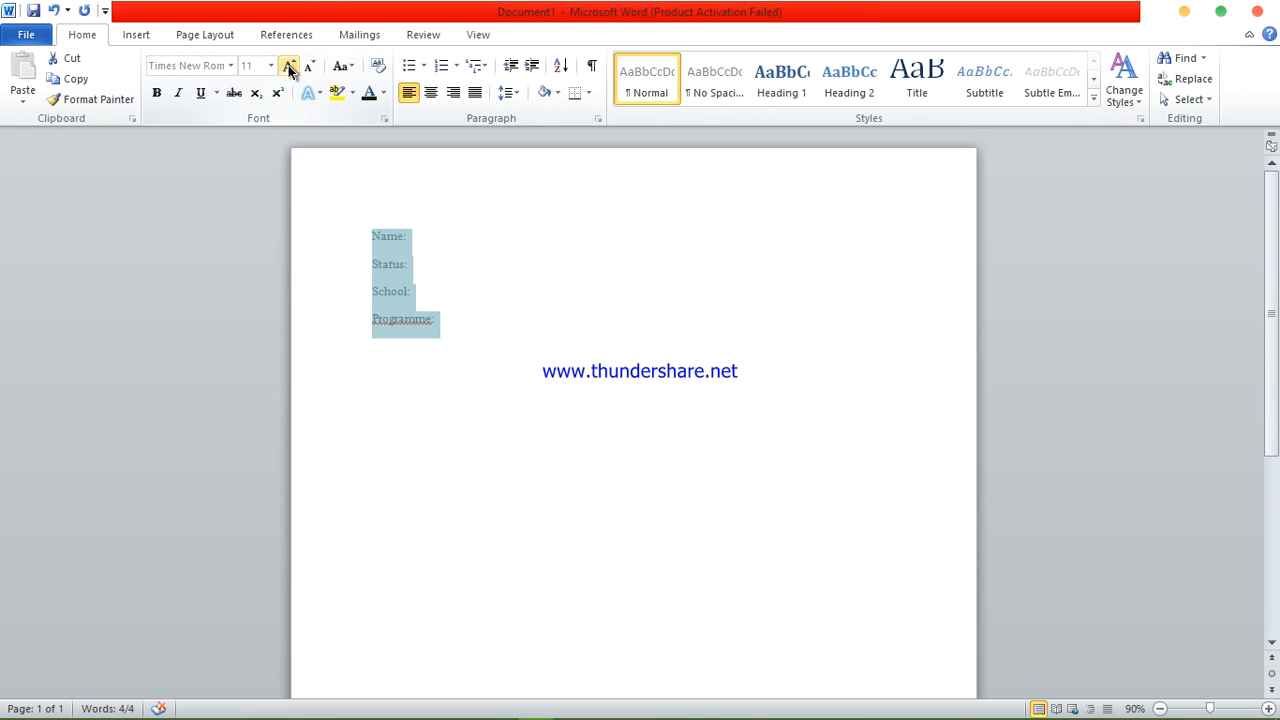
pyautogui.click(288, 67)
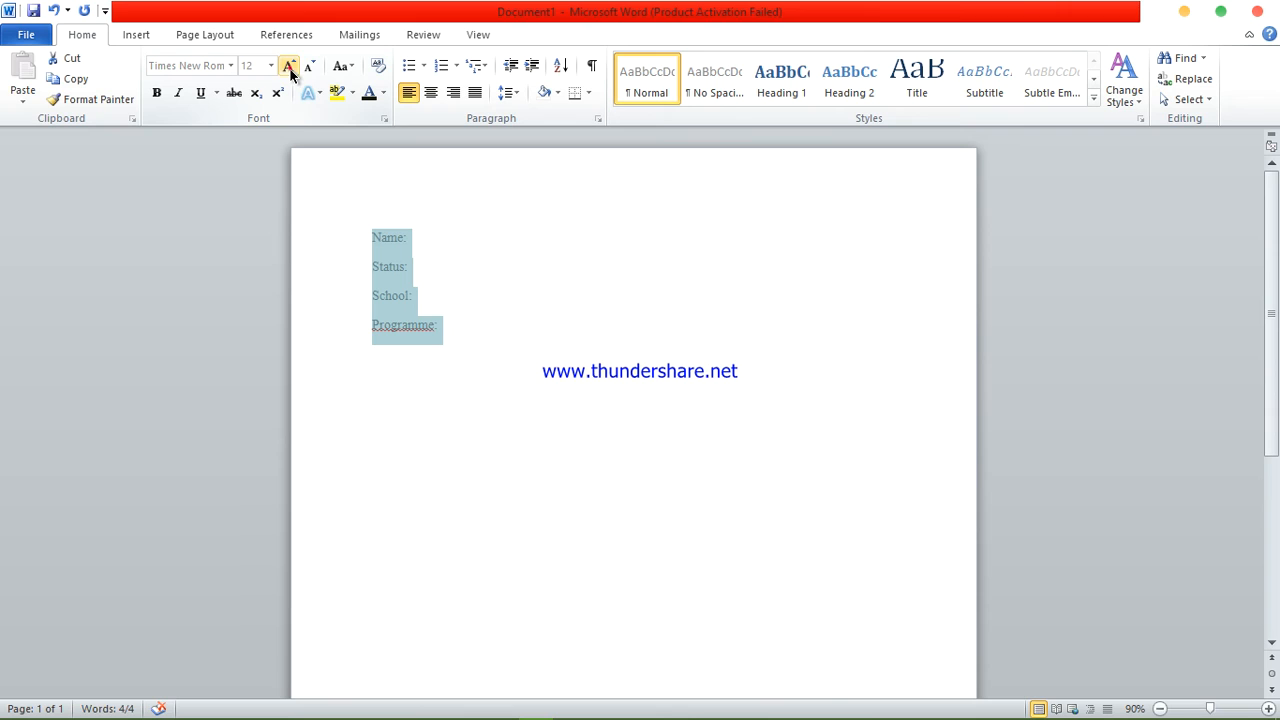
pyautogui.click(289, 67)
pyautogui.click(367, 93)
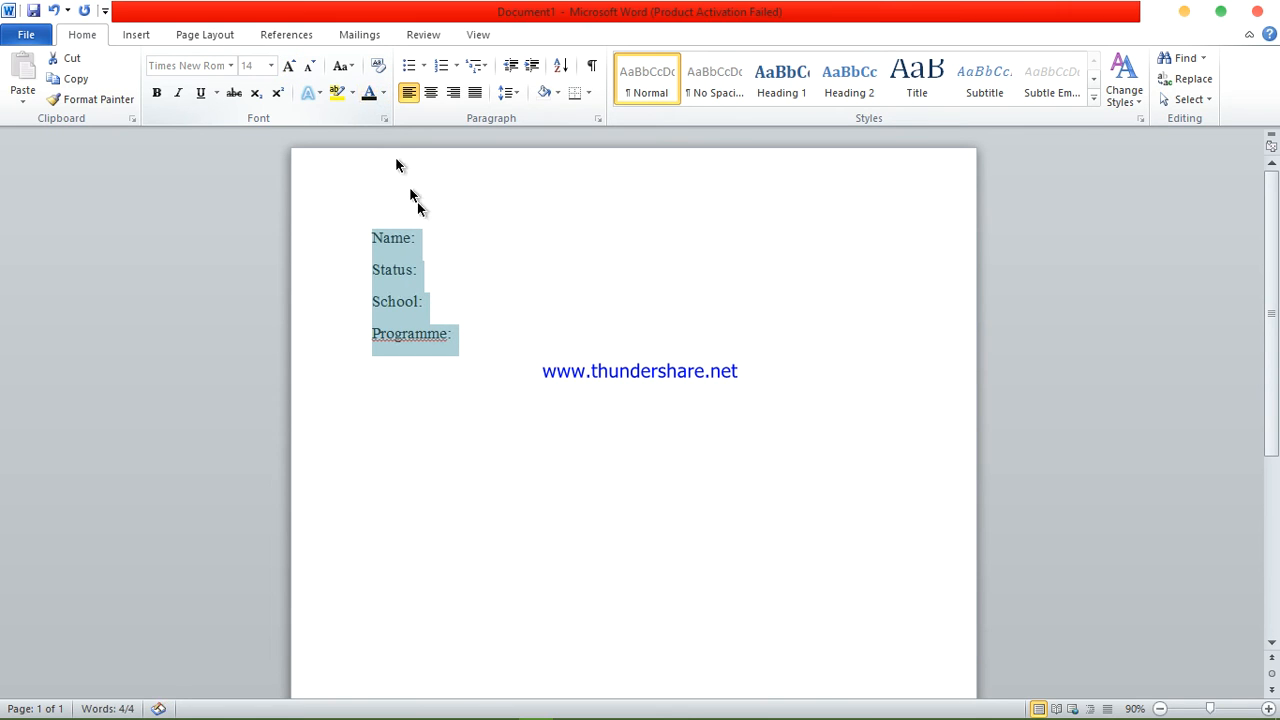
pyautogui.click(444, 334)
pyautogui.click(440, 242)
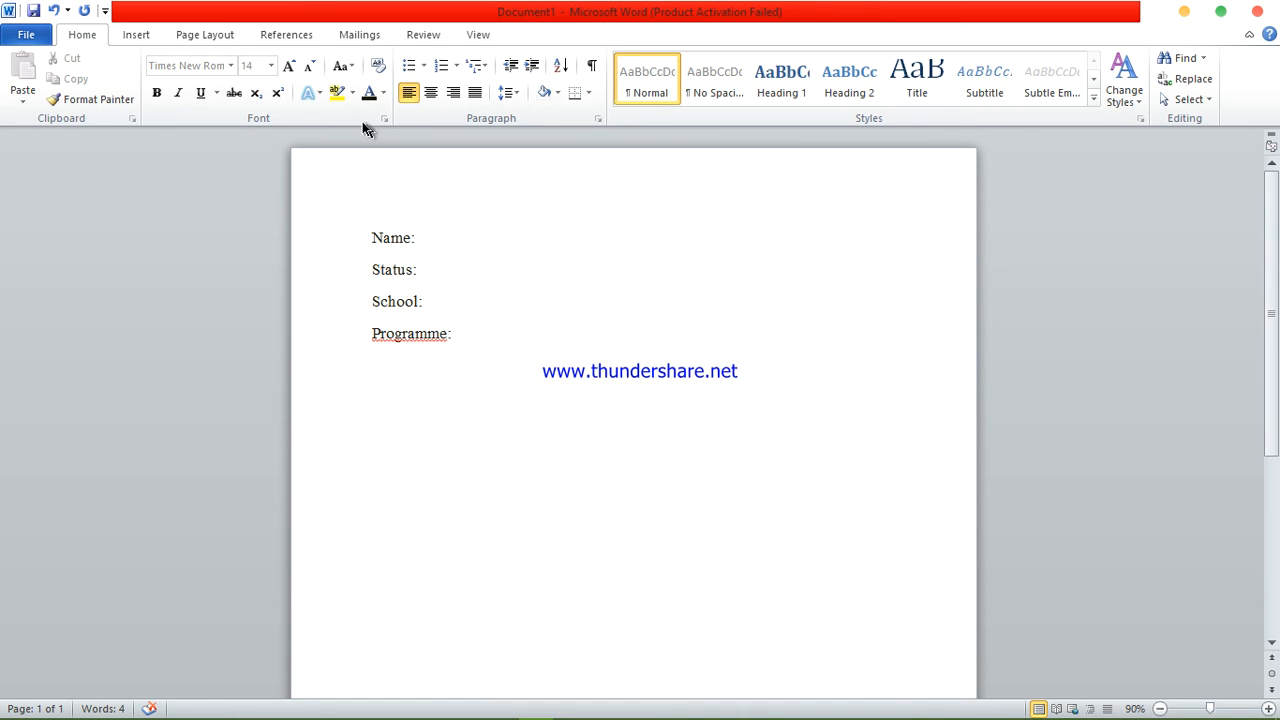
# - Insert the «NAME» and «STATUS» merge fields after their labels, with preview turned off
pyautogui.click(352, 34)
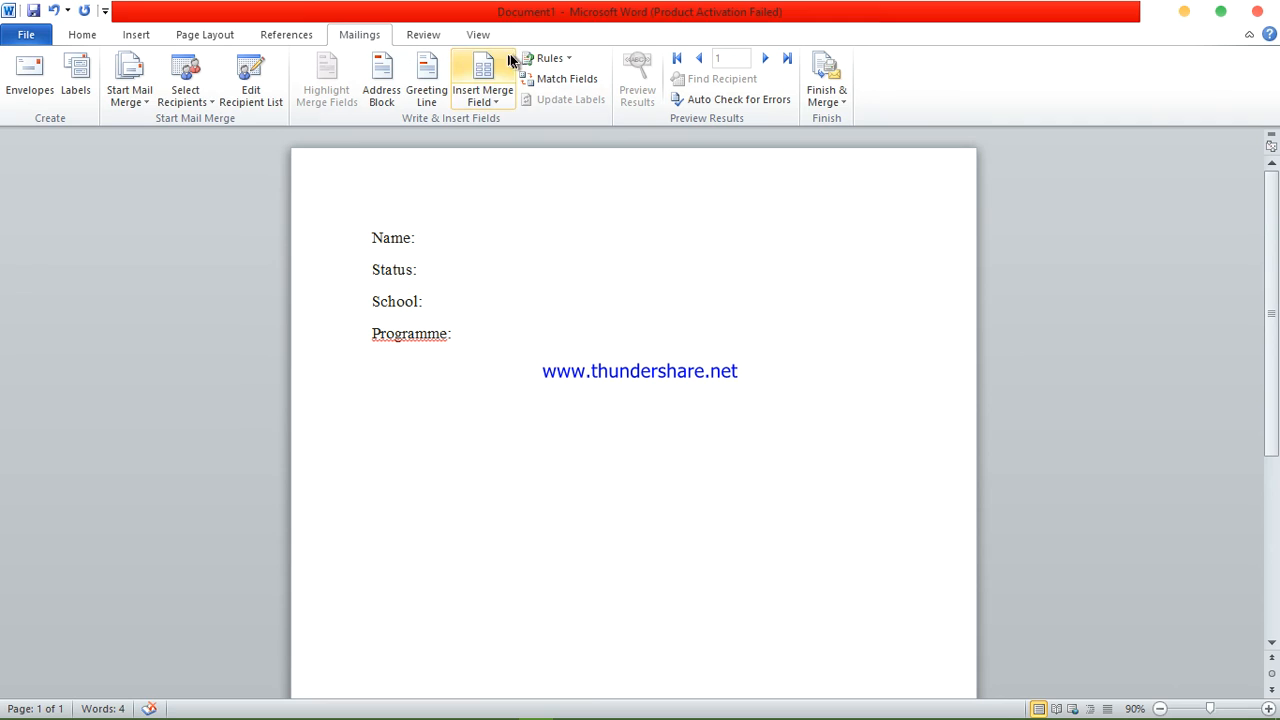
pyautogui.click(497, 104)
pyautogui.click(497, 121)
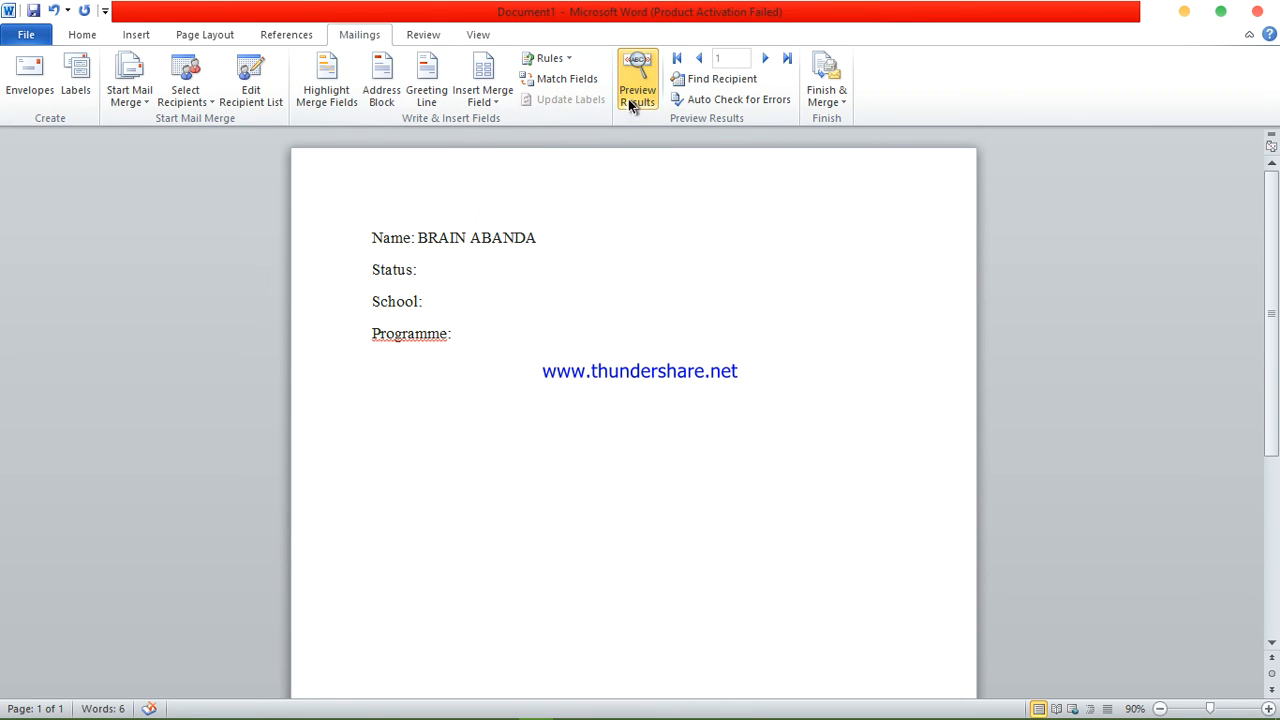
pyautogui.click(630, 104)
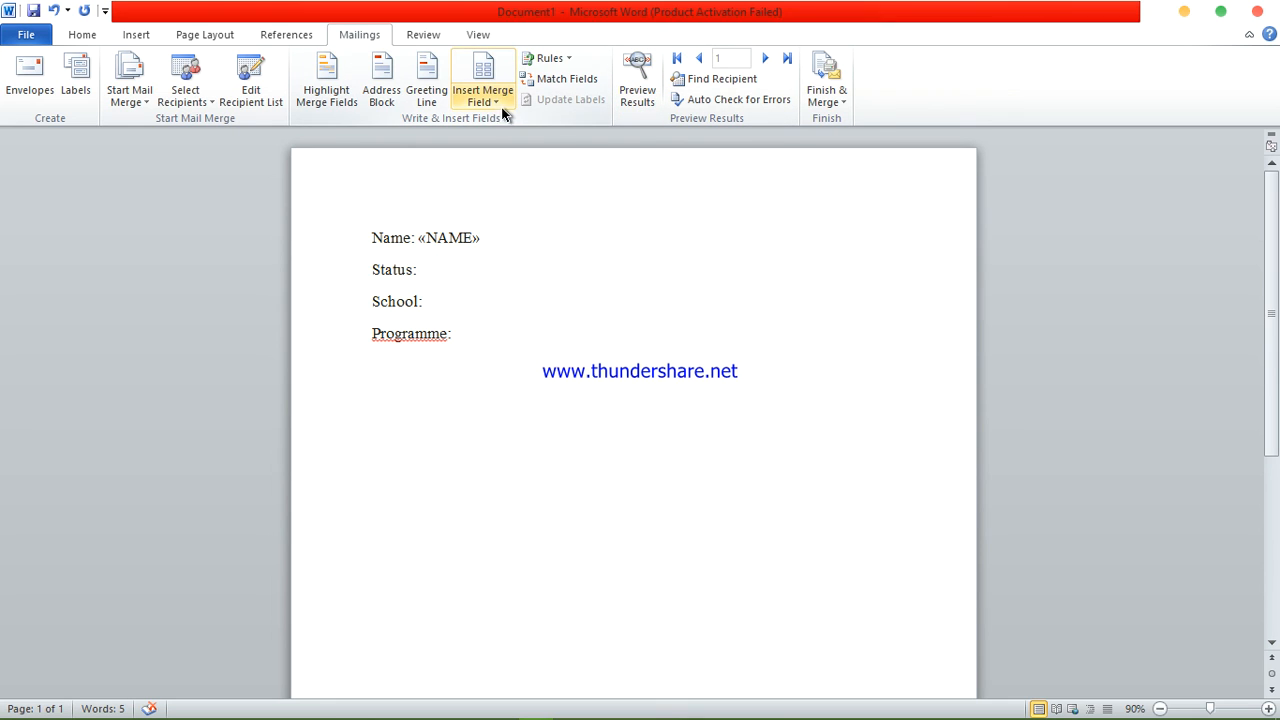
pyautogui.click(443, 274)
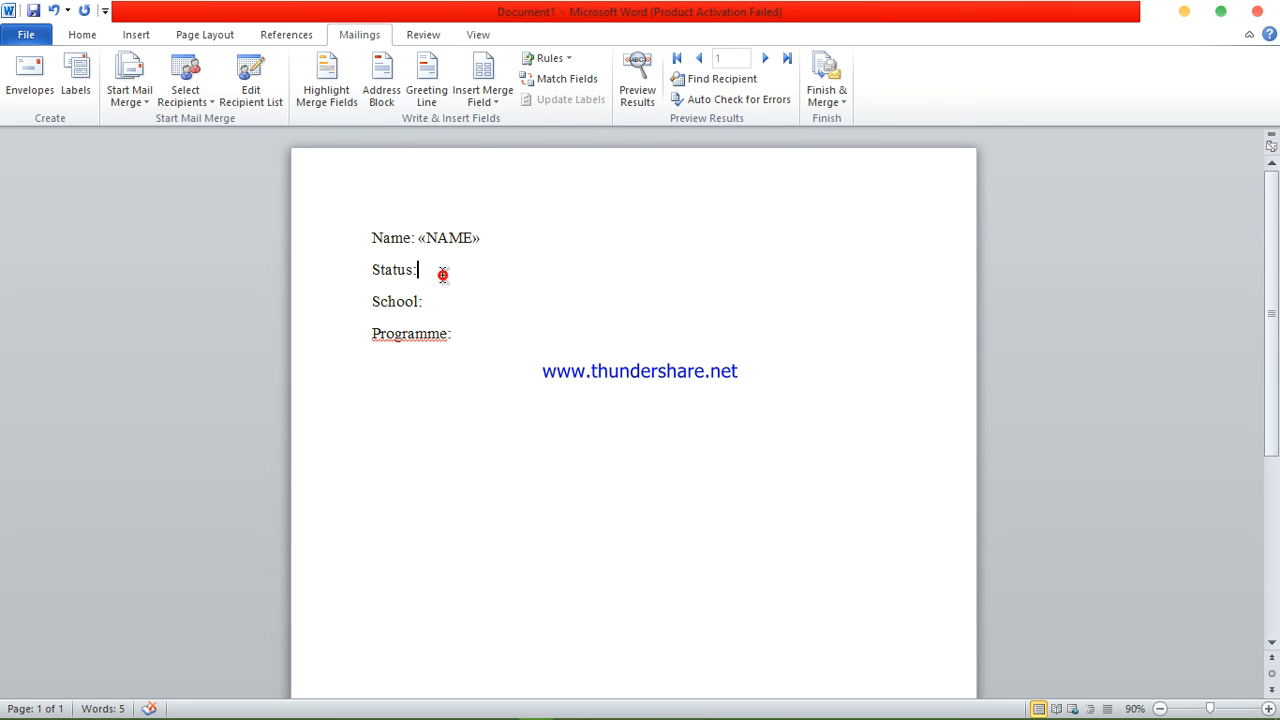
pyautogui.click(494, 103)
pyautogui.click(490, 143)
# - Insert «SCHOOL» and «PROGRAMME» after their labels, undoing a misplaced SCHOOL field
pyautogui.click(490, 100)
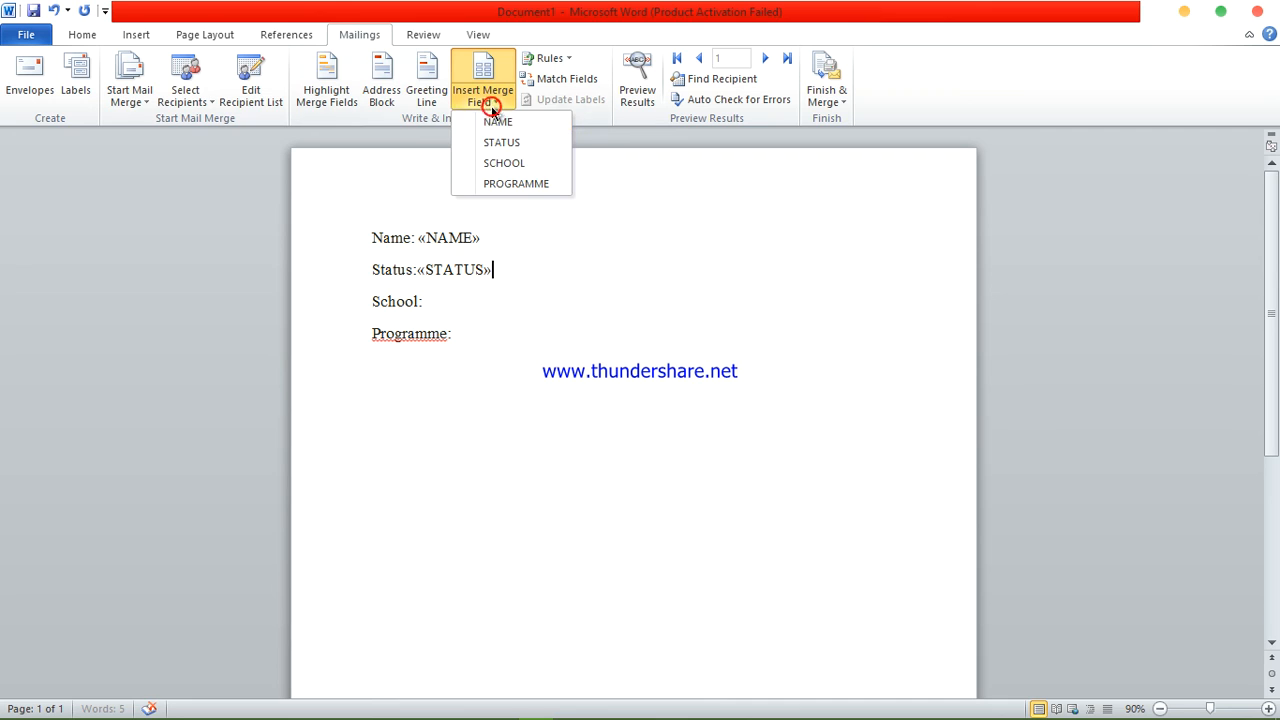
pyautogui.click(496, 164)
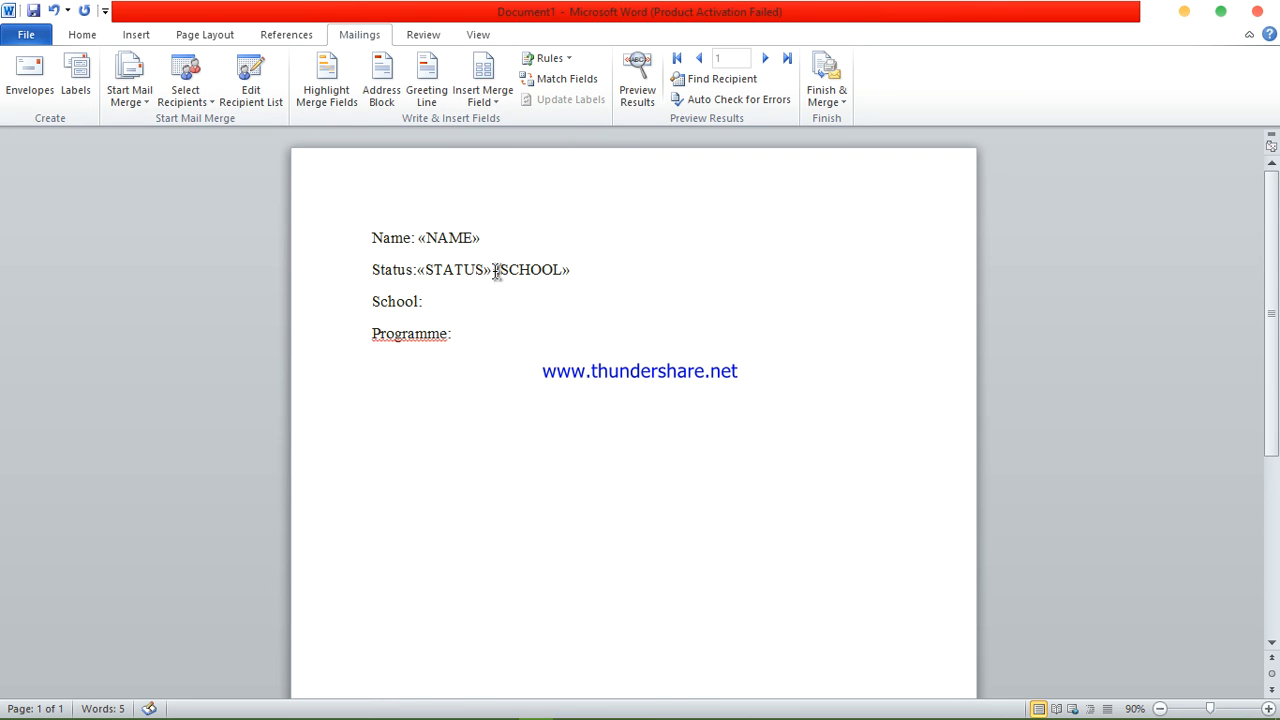
pyautogui.hotkey('ctrl', 'z')
pyautogui.click(463, 306)
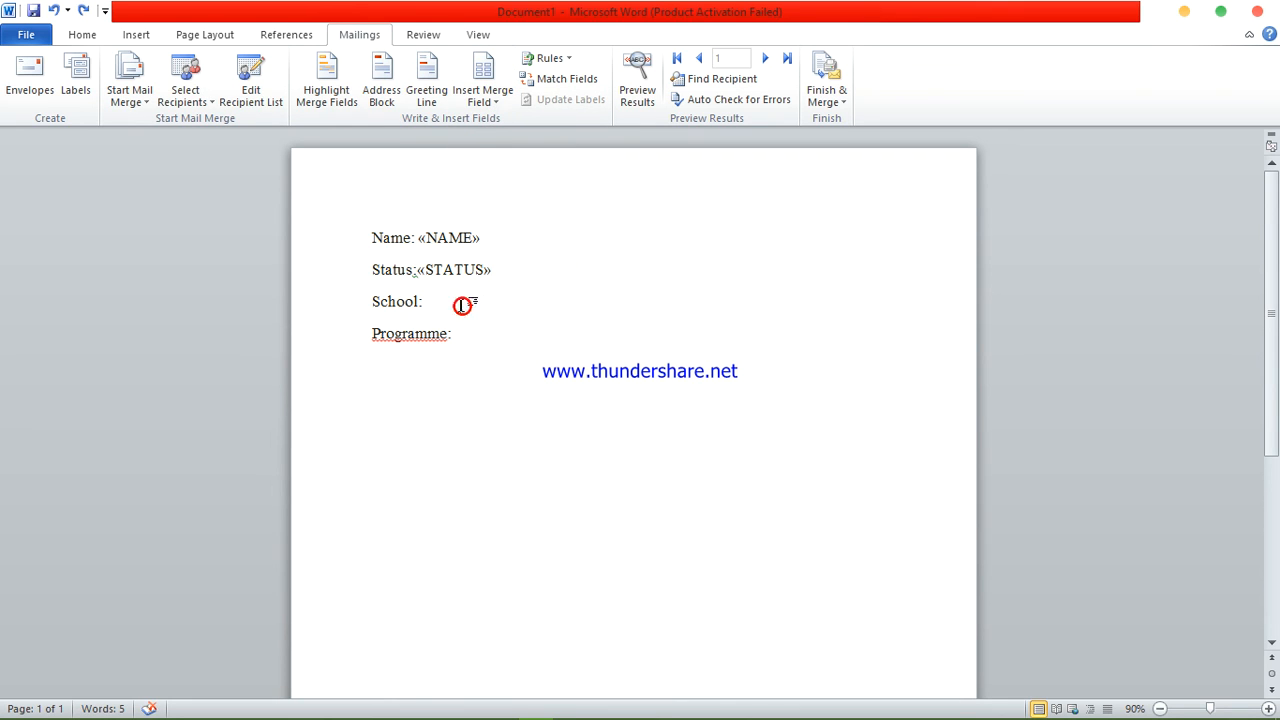
pyautogui.click(486, 100)
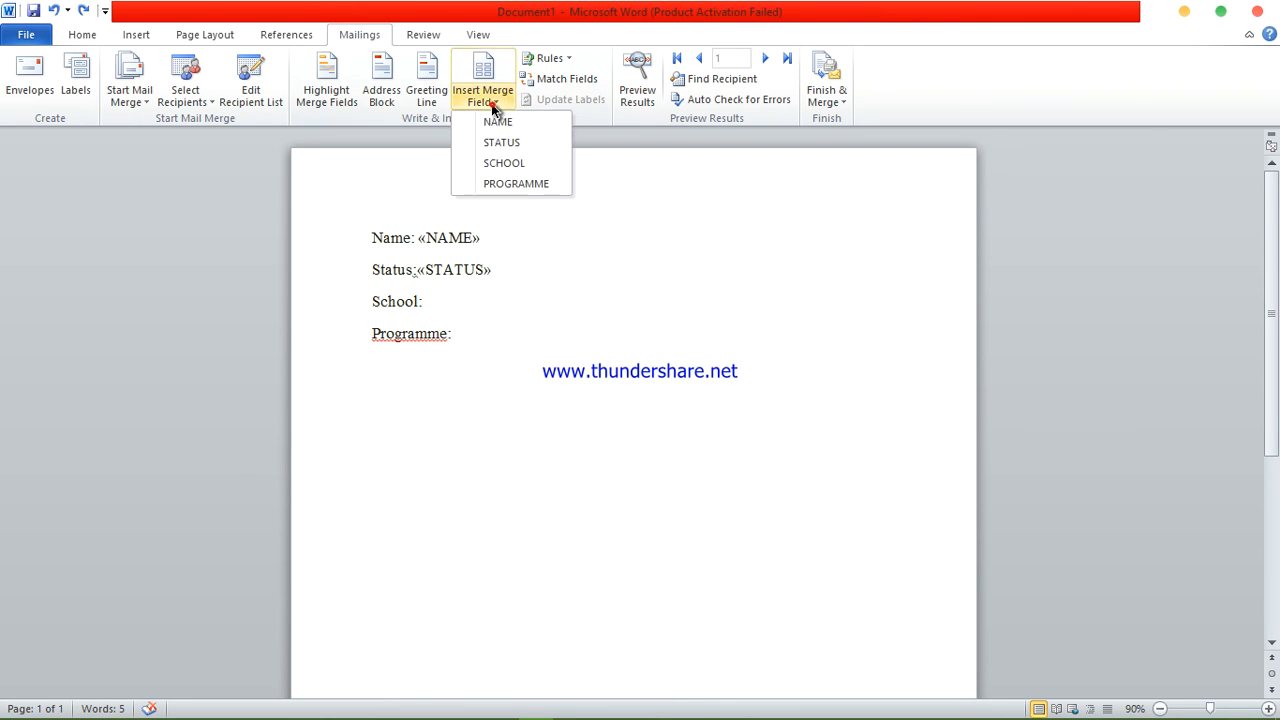
pyautogui.click(505, 163)
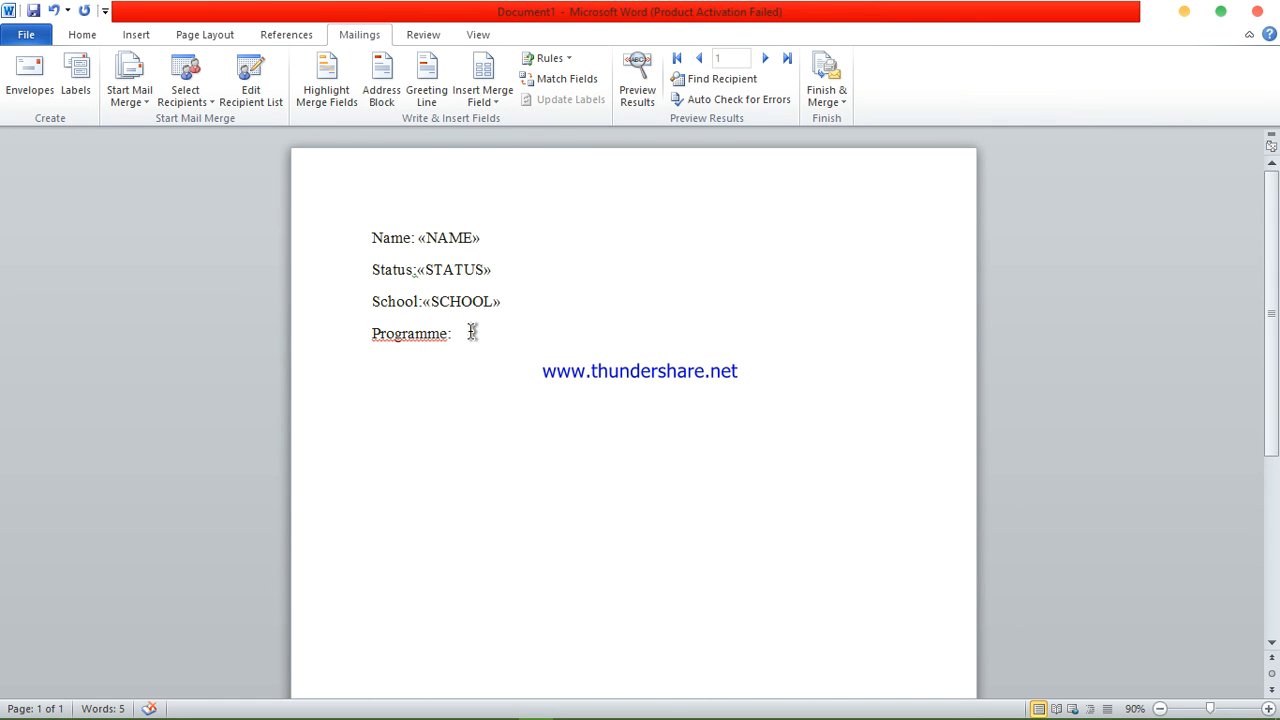
pyautogui.click(486, 96)
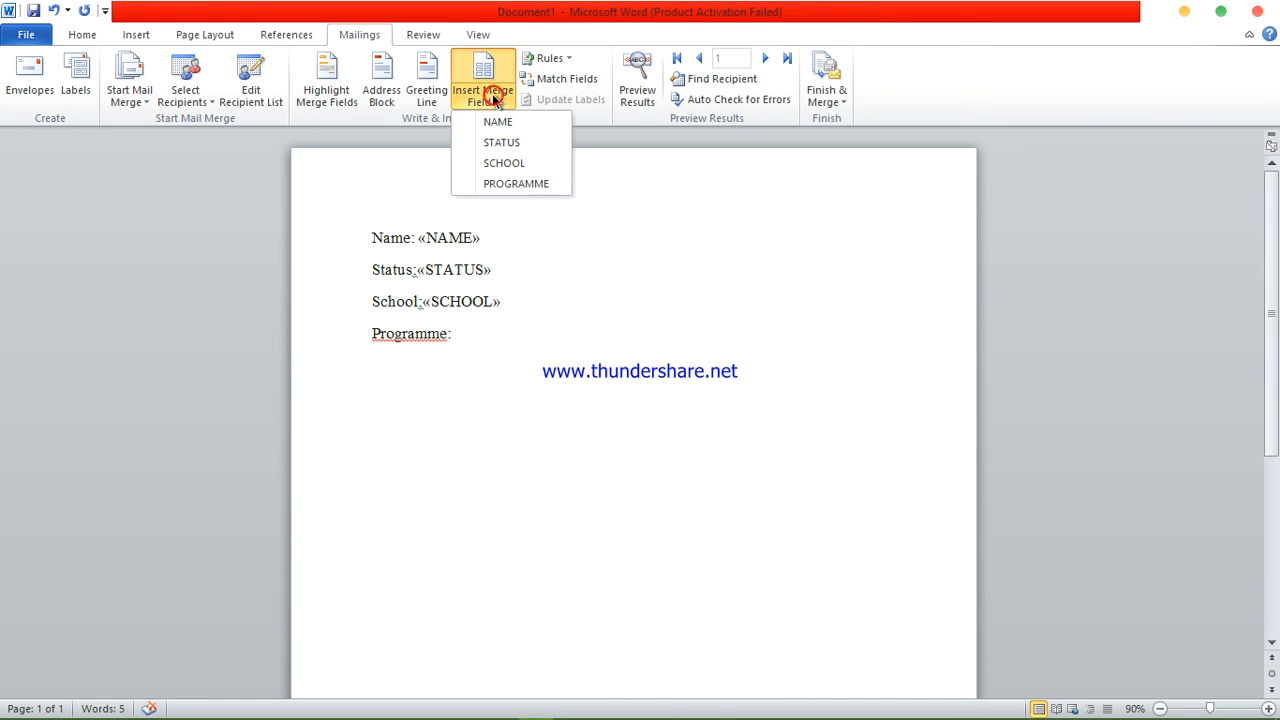
pyautogui.click(520, 186)
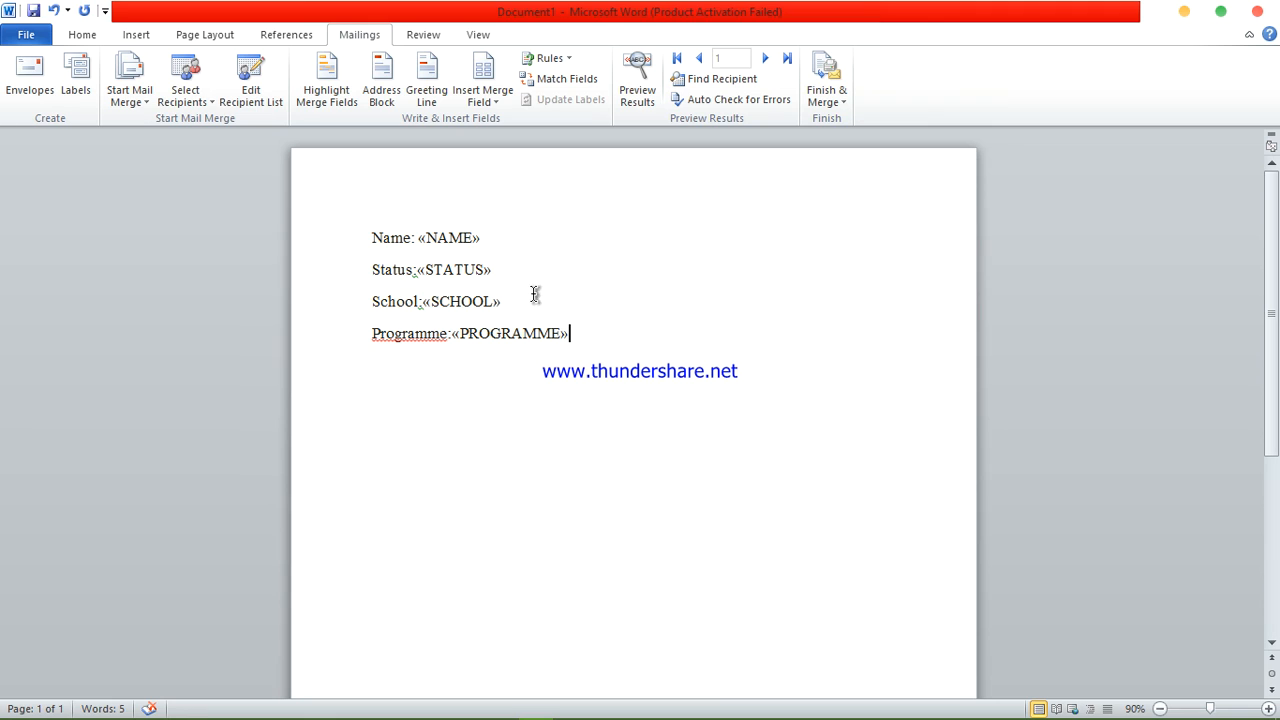
pyautogui.moveTo(529, 355); pyautogui.dragTo(380, 226)
pyautogui.click(511, 424)
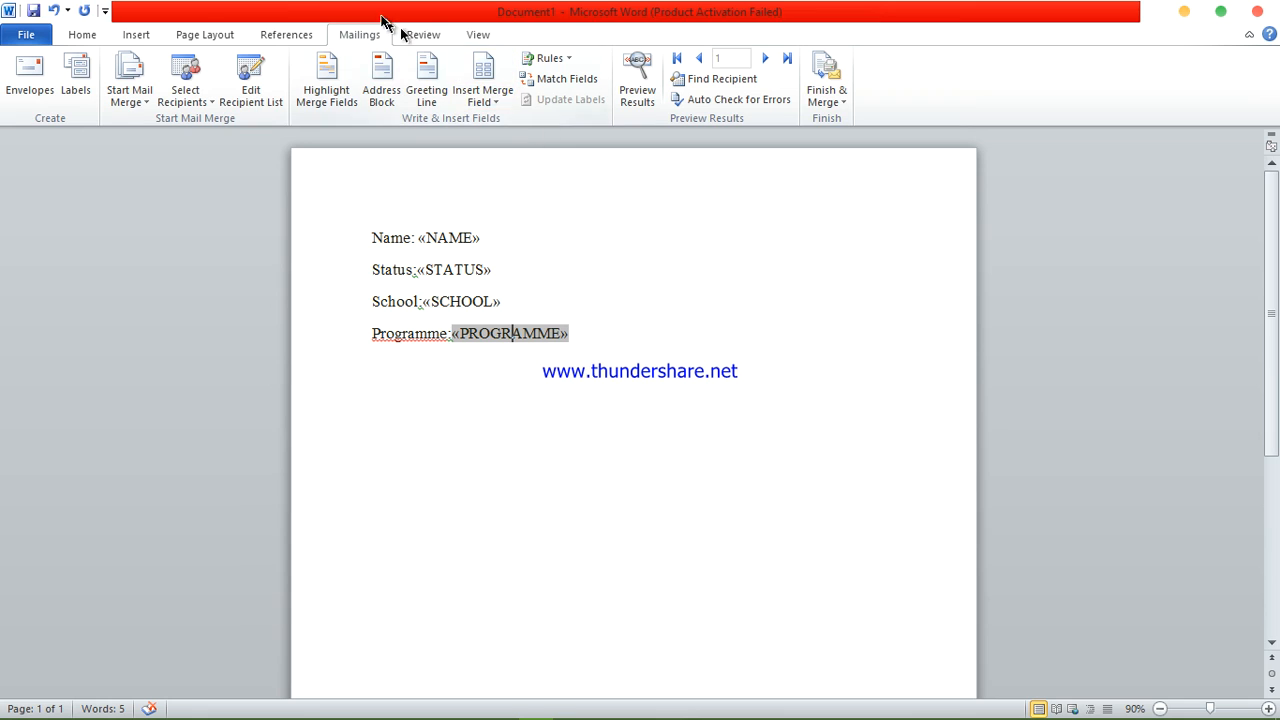
# - Preview the merged data in Word and widen column A of the INFORMATION table
pyautogui.click(640, 80)
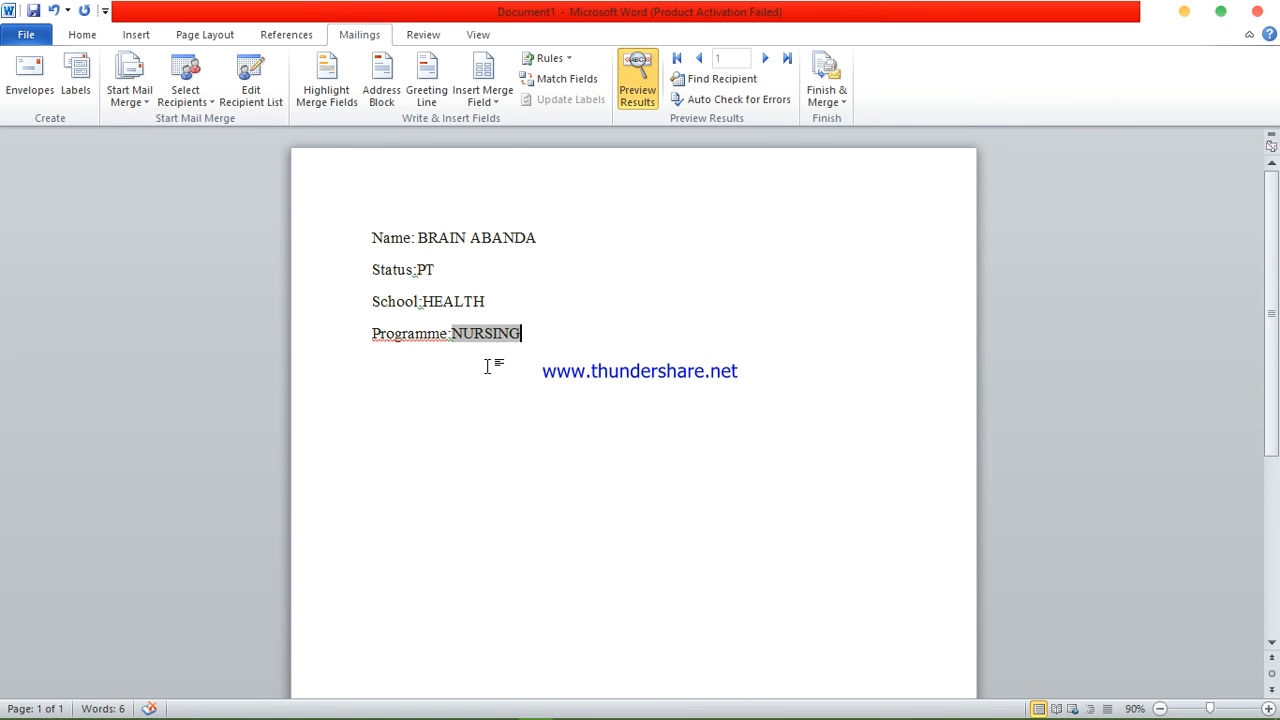
pyautogui.click(502, 708)
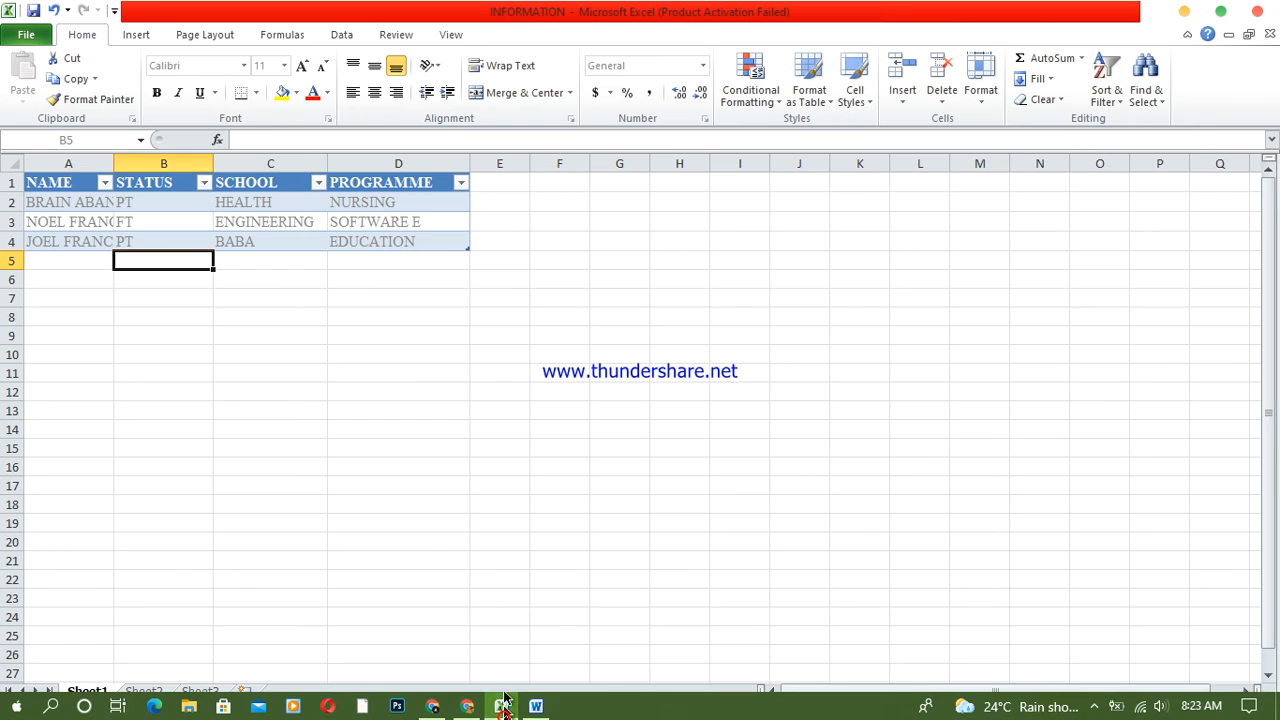
pyautogui.moveTo(113, 163); pyautogui.dragTo(151, 163)
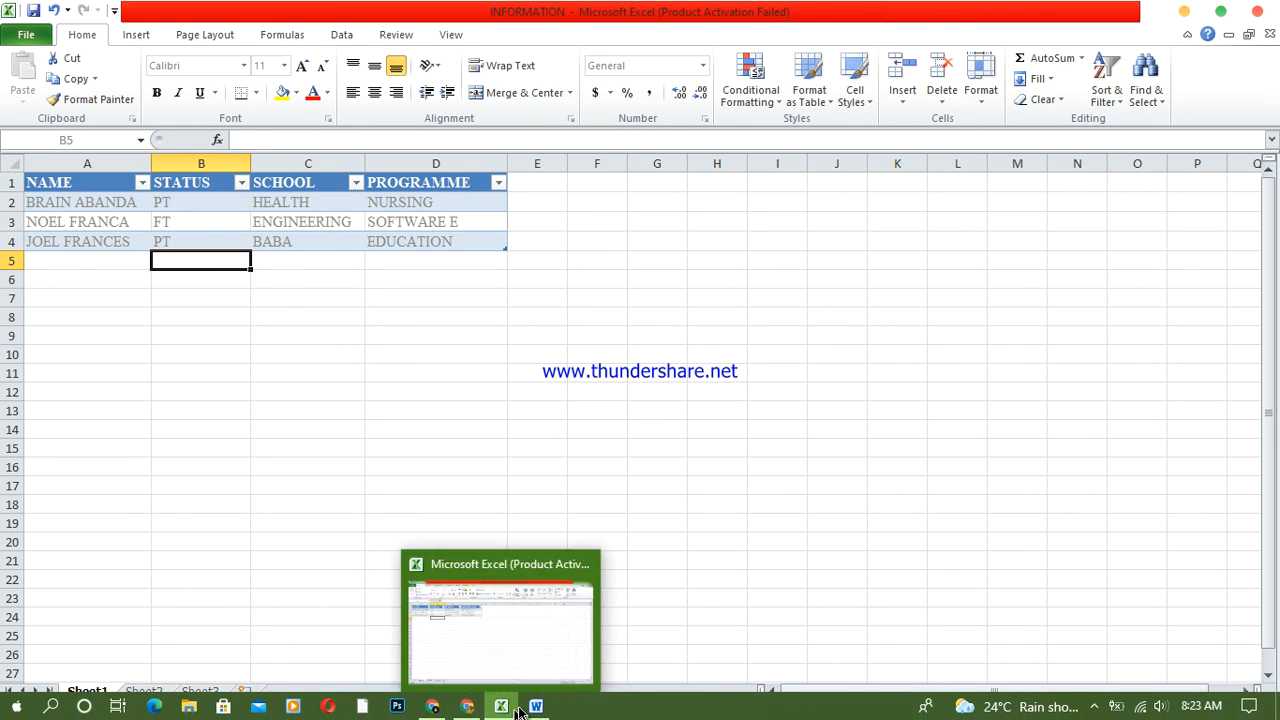
pyautogui.click(536, 707)
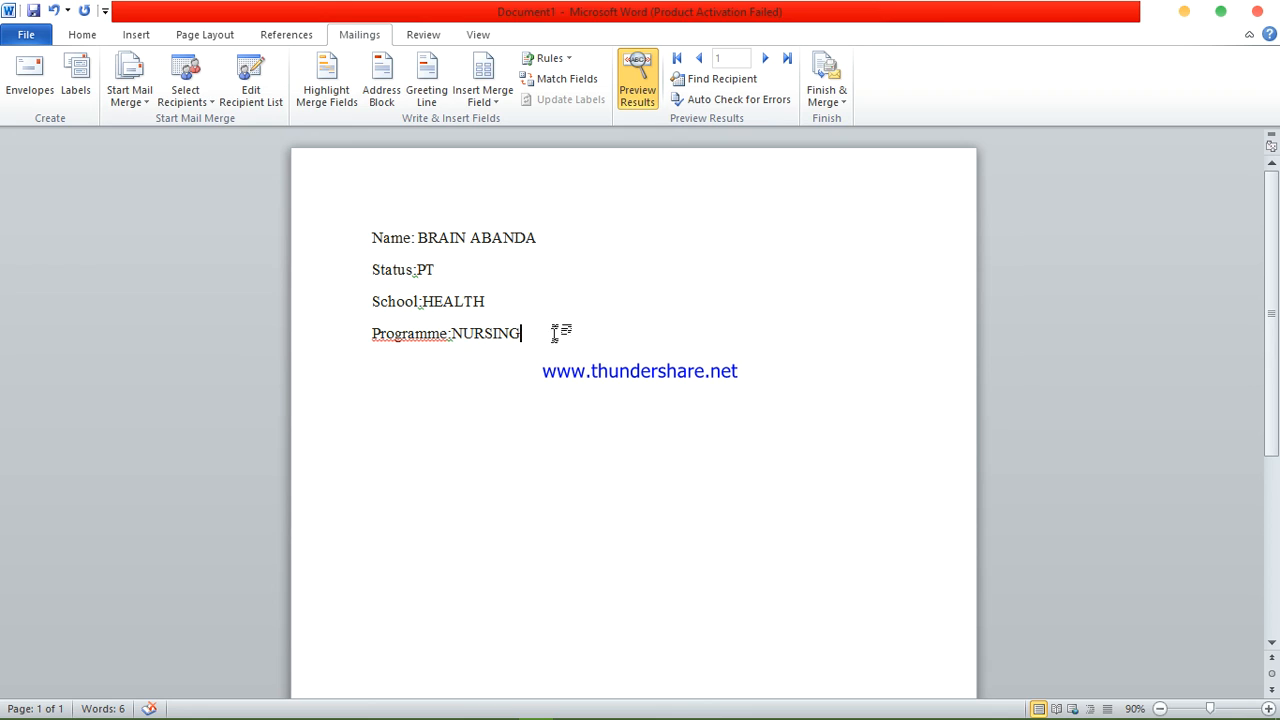
# - Step the preview through to the third record, then return to the Excel table
pyautogui.click(765, 60)
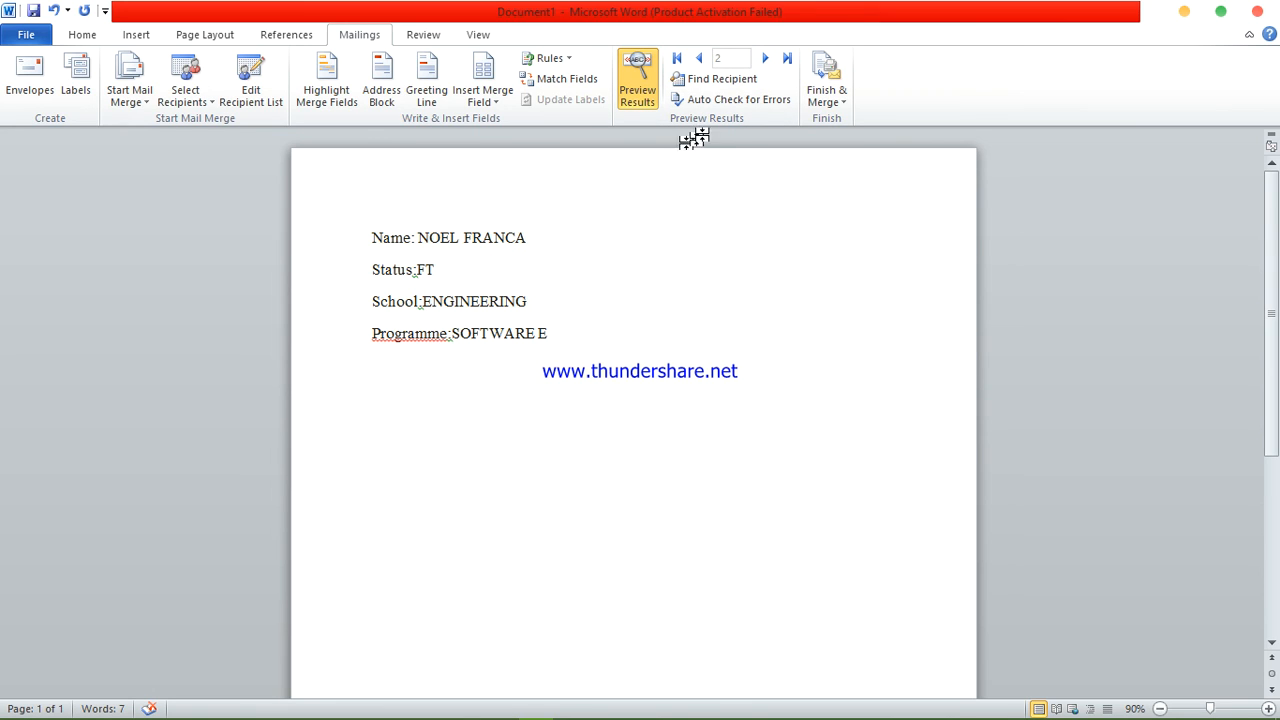
pyautogui.click(766, 60)
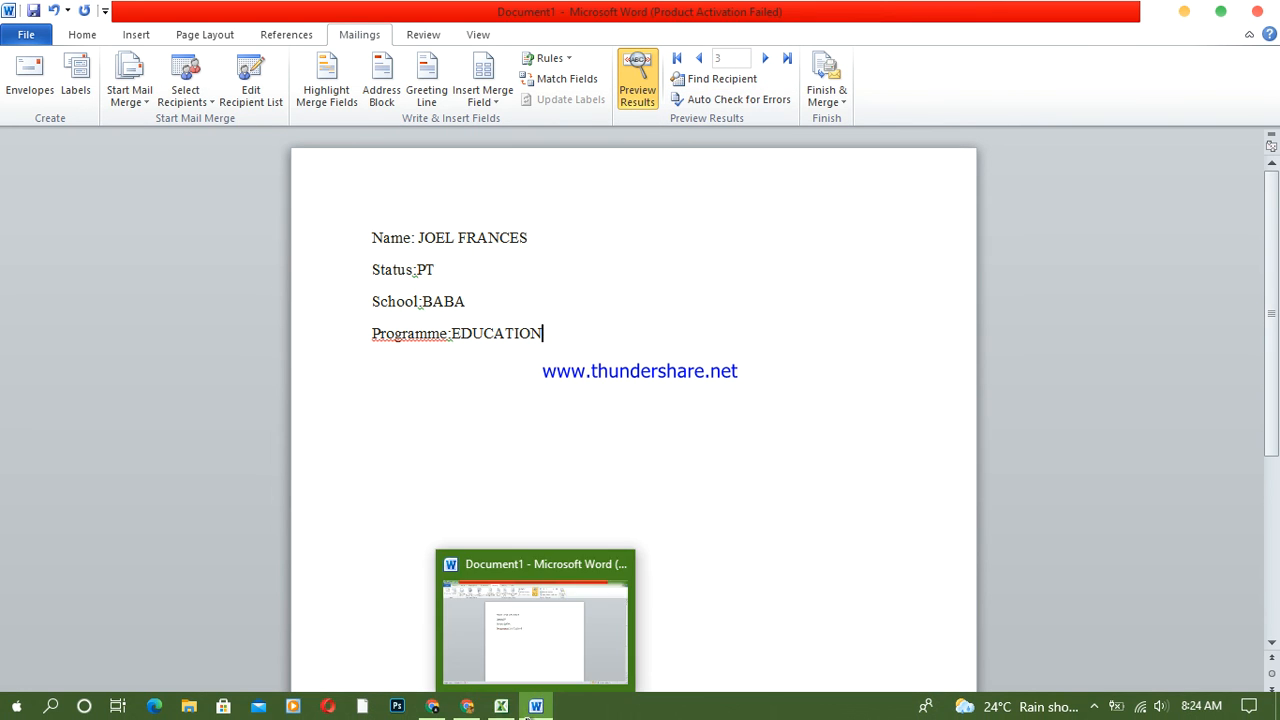
pyautogui.click(487, 625)
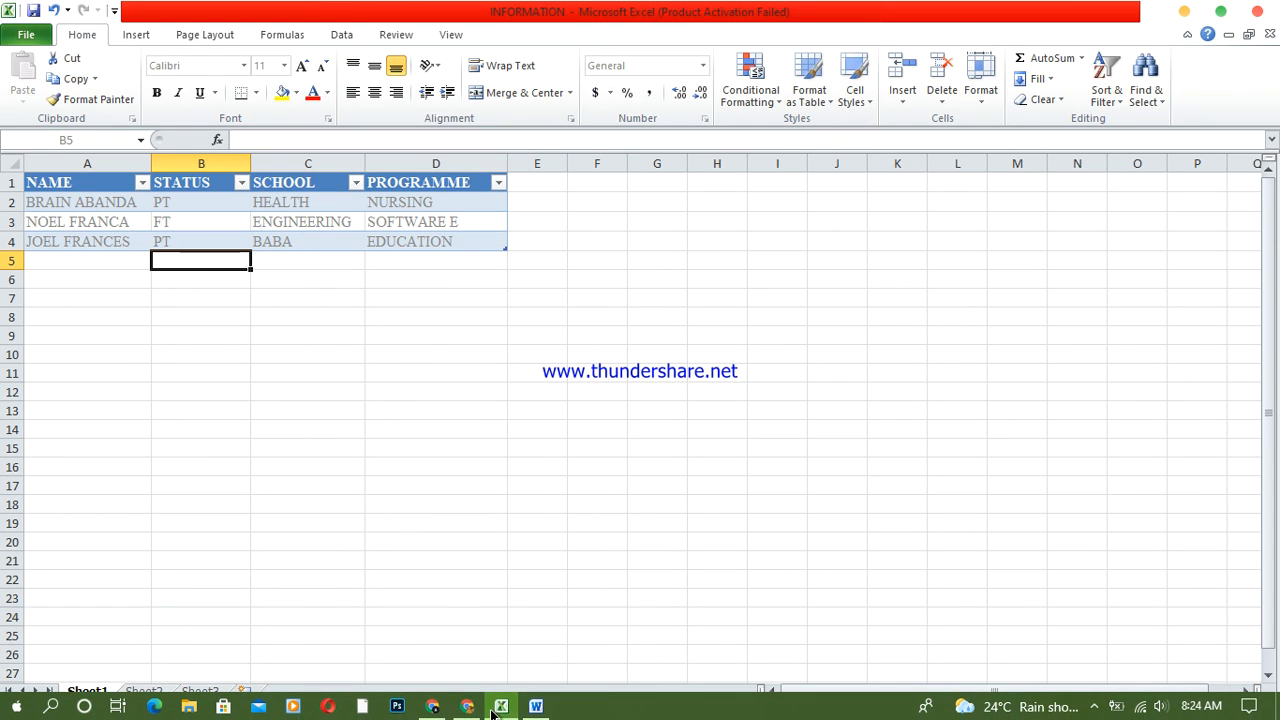
pyautogui.click(546, 642)
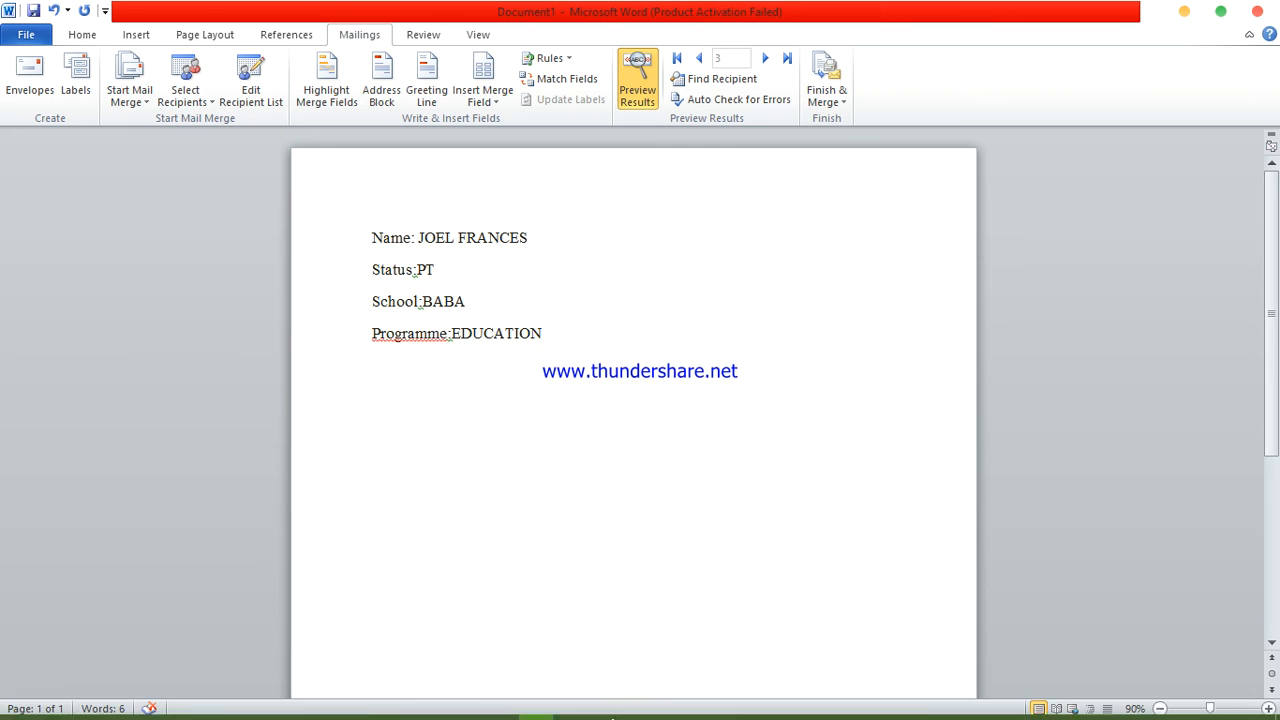
pyautogui.click(502, 706)
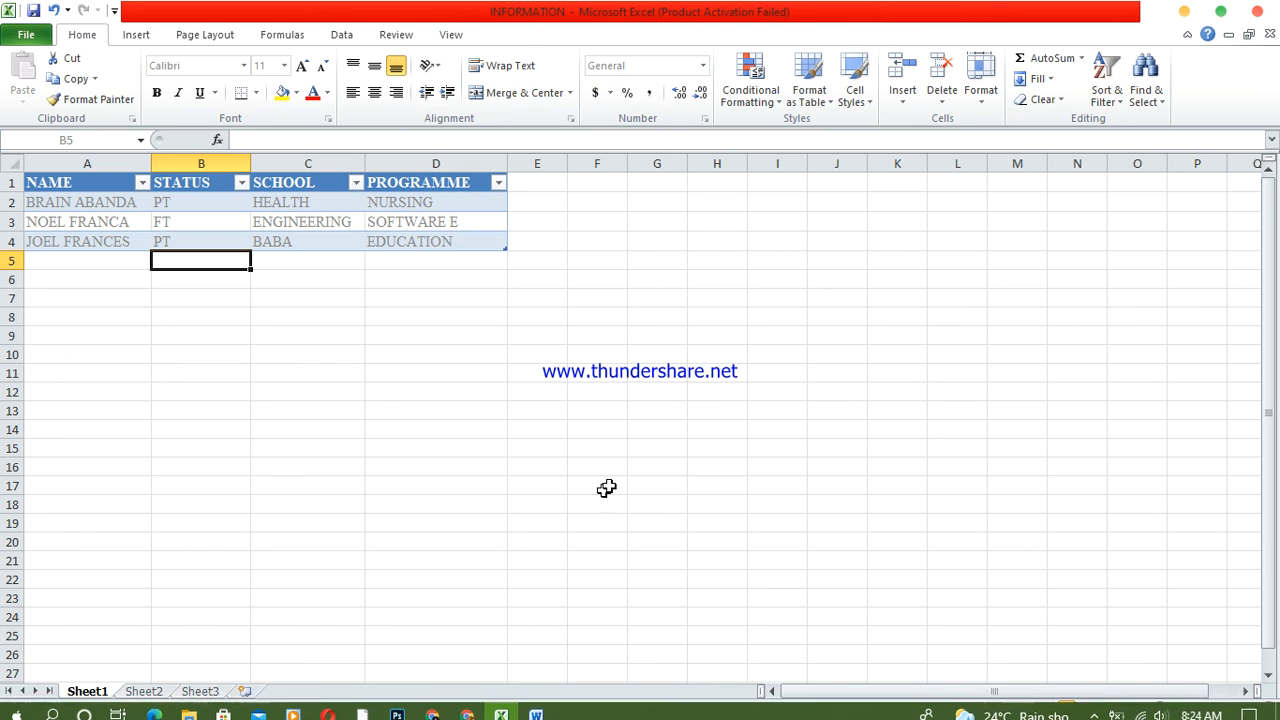
pyautogui.click(1095, 706)
pyautogui.rightClick(1112, 643)
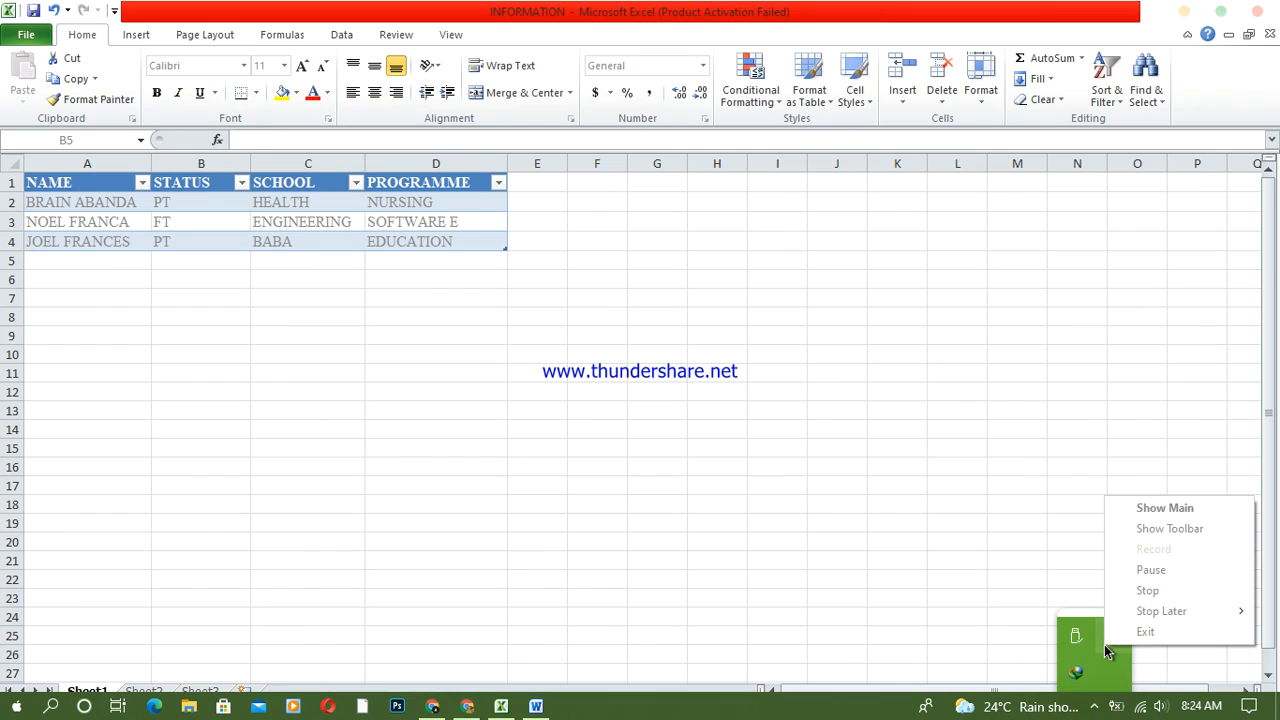